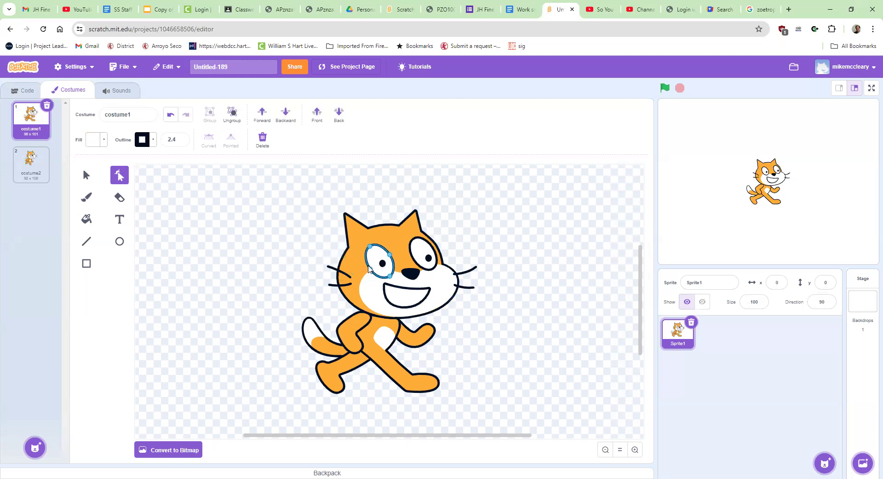
# Select the cat's nose, mouth and back leg with the Reshape tool, nudging each slightly.
pyautogui.click(413, 278)
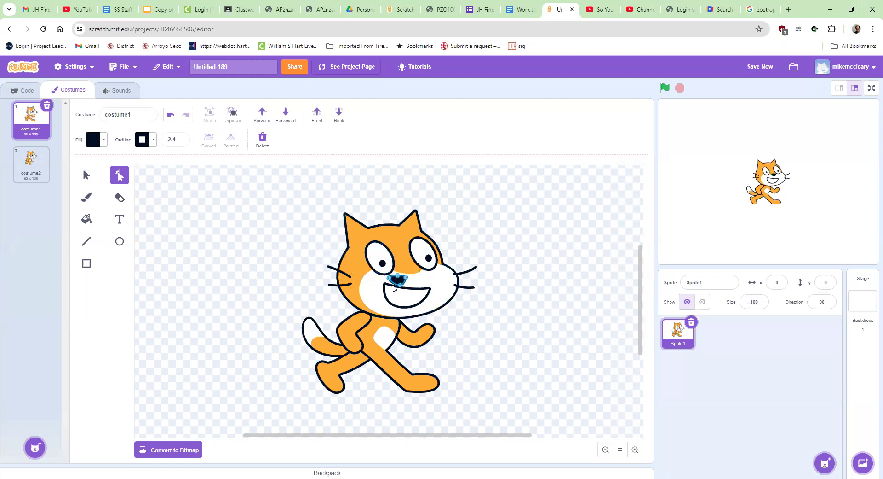
pyautogui.click(410, 294)
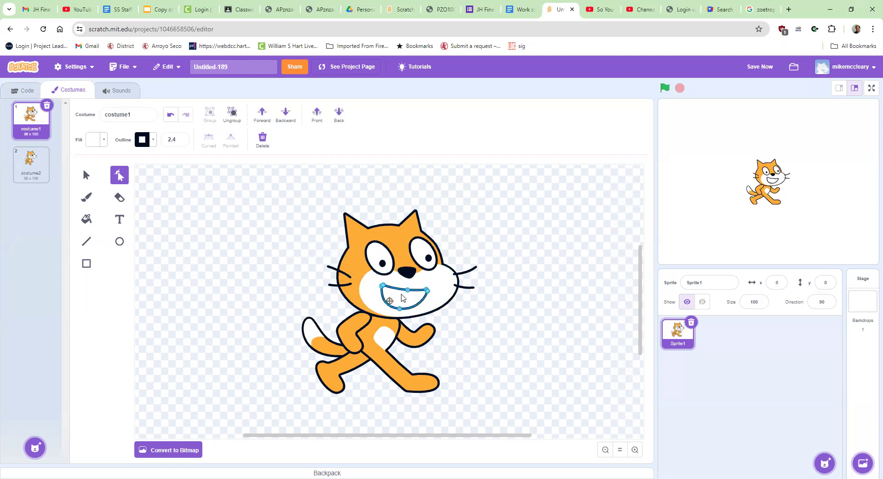
pyautogui.moveTo(347, 368)
pyautogui.mouseDown()
pyautogui.moveTo(294, 386)
pyautogui.moveTo(341, 369)
pyautogui.mouseUp()
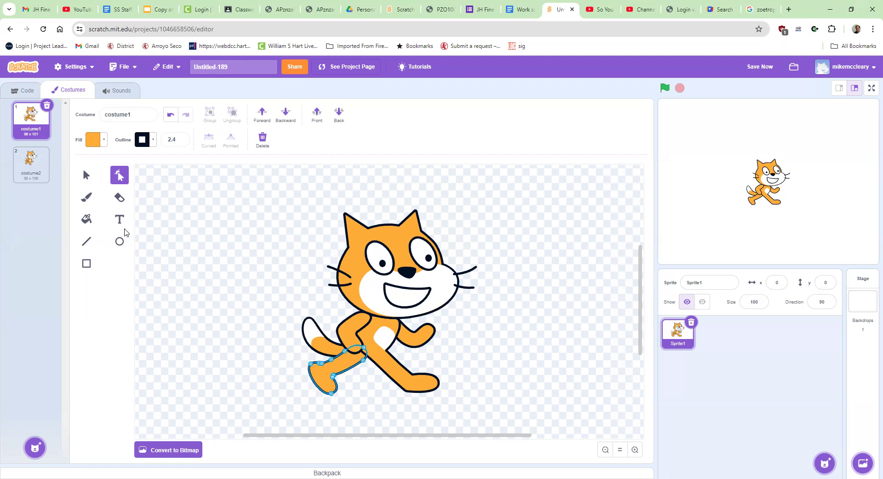
# Rotate the cat's back leg toward vertical and reposition it under the body as a new walking pose.
pyautogui.click(86, 175)
pyautogui.moveTo(340, 401); pyautogui.dragTo(362, 386)
pyautogui.moveTo(358, 422); pyautogui.dragTo(379, 386)
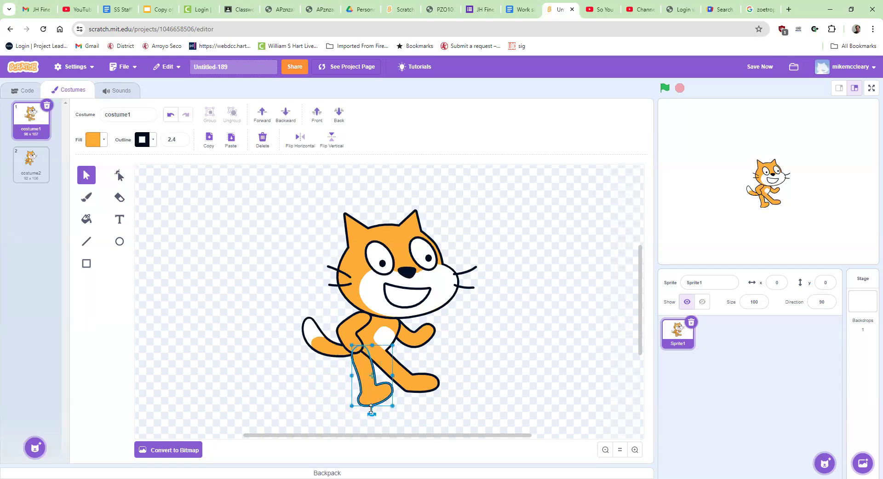
pyautogui.moveTo(370, 417); pyautogui.dragTo(348, 414)
pyautogui.moveTo(372, 386); pyautogui.dragTo(358, 388)
pyautogui.click(476, 354)
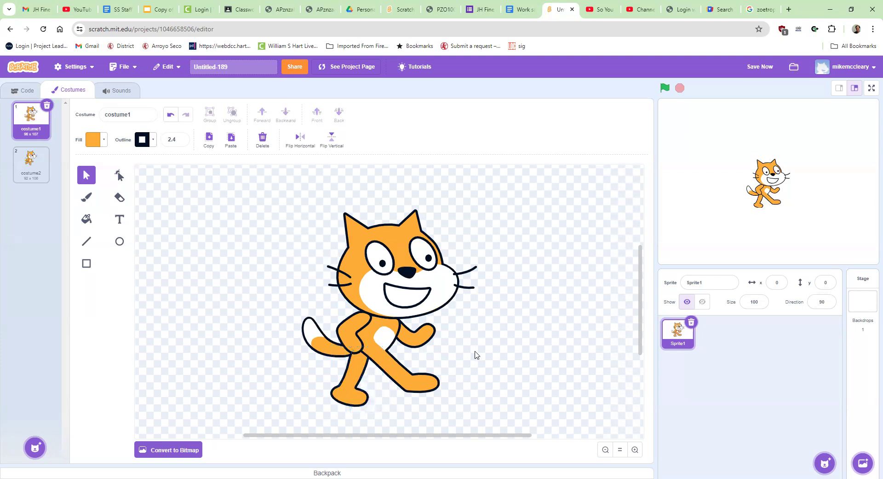
# Delete the cat sprite and create a new blank sprite to paint.
pyautogui.click(692, 322)
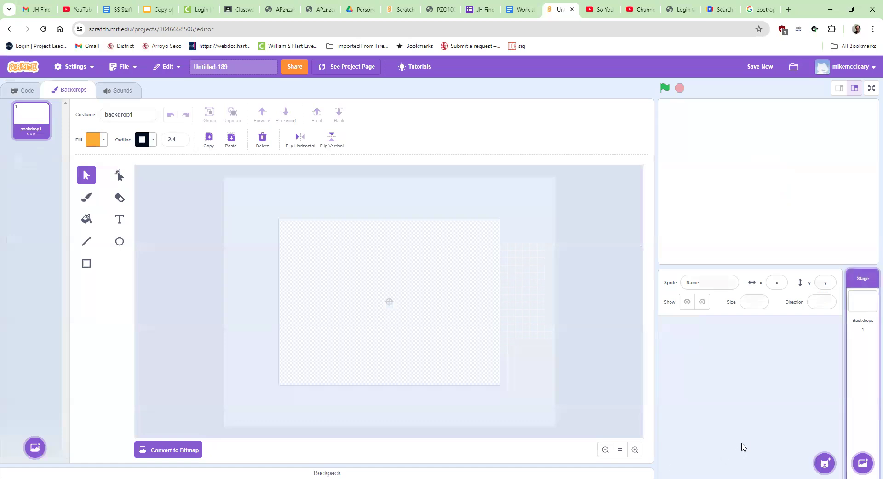
pyautogui.moveTo(825, 462)
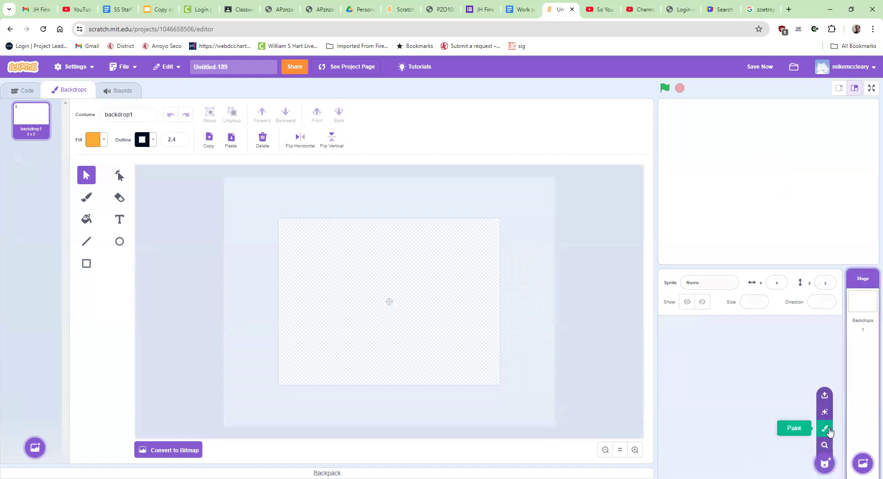
pyautogui.click(825, 427)
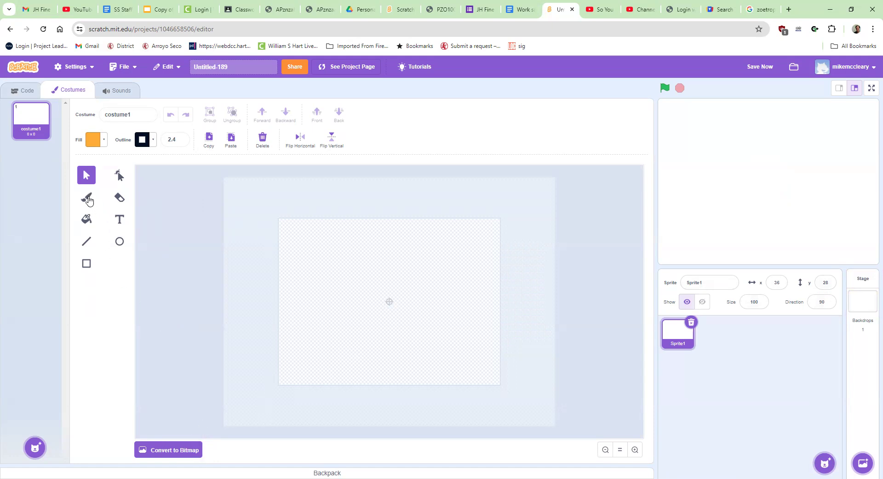
# Paint a rough orange circle with two eye dots using the Brush, and move the circle away from the dots.
pyautogui.click(87, 198)
pyautogui.moveTo(355, 282)
pyautogui.mouseDown()
pyautogui.moveTo(348, 297)
pyautogui.moveTo(383, 289)
pyautogui.moveTo(362, 273)
pyautogui.moveTo(354, 284)
pyautogui.mouseUp()
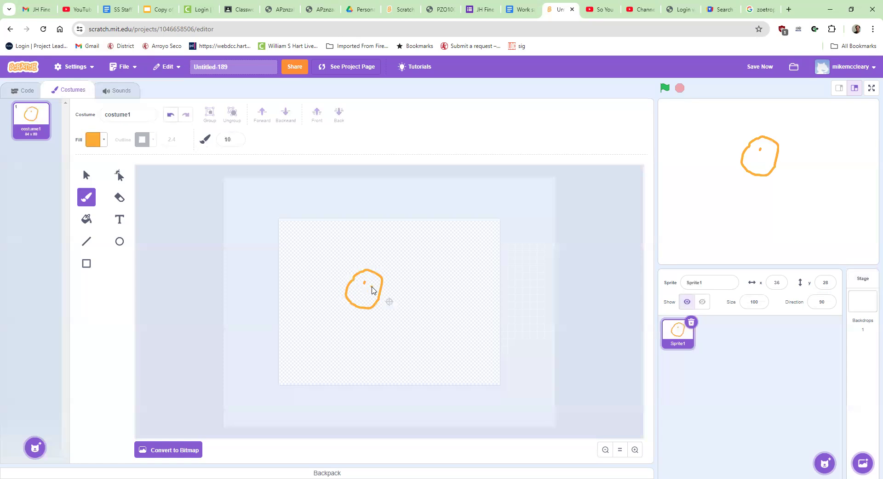
pyautogui.click(85, 177)
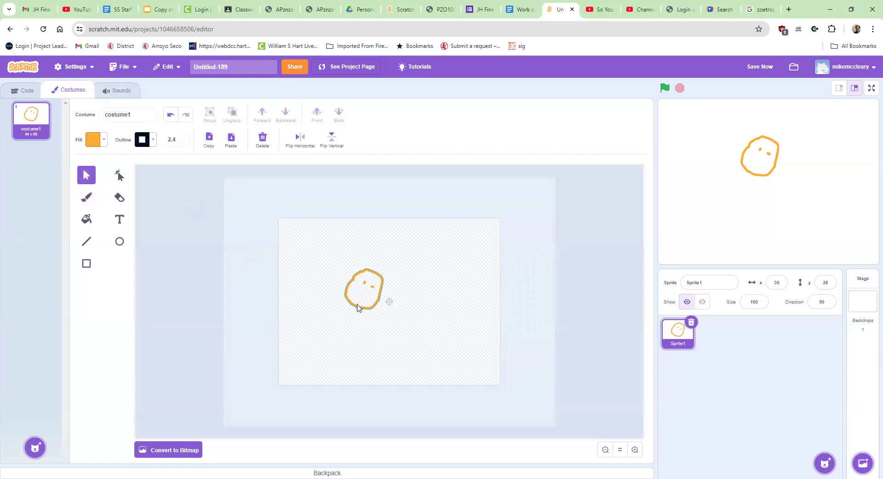
pyautogui.moveTo(365, 310); pyautogui.dragTo(332, 314)
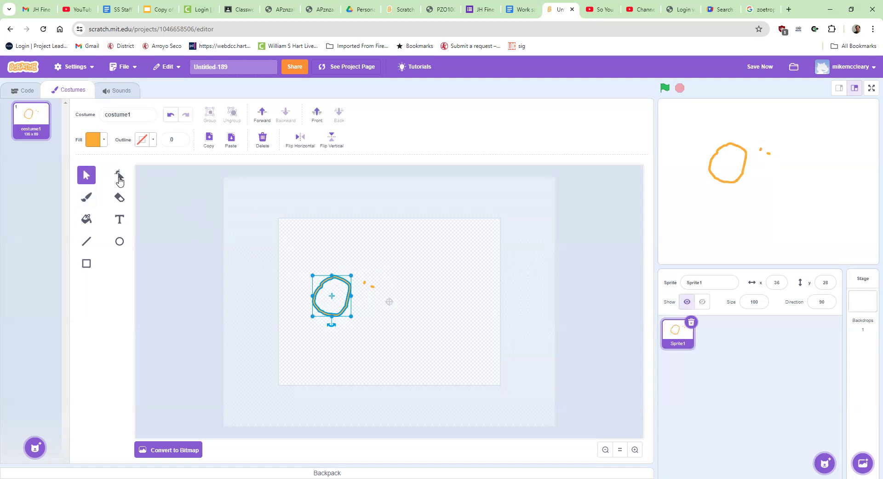
# Pull inner points of the brushed circle's upper-left edge inward with the Reshape tool, and clear all artwork from the costume.
pyautogui.click(119, 177)
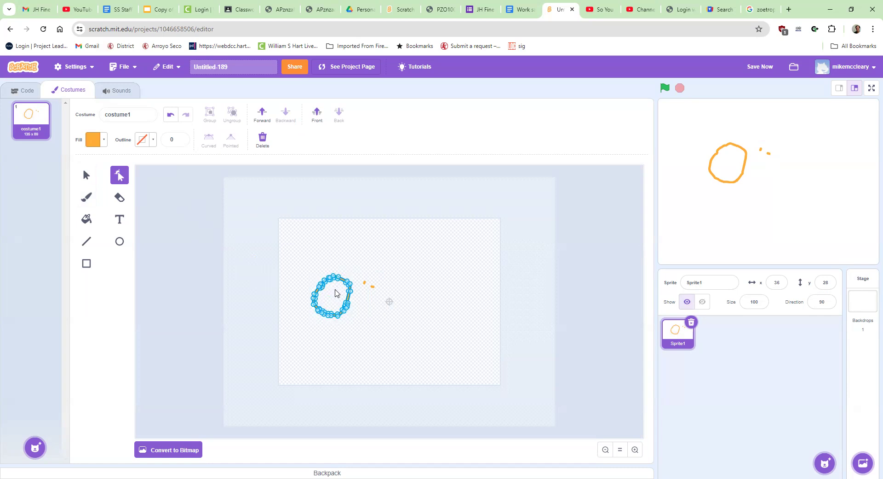
pyautogui.scroll(3, 318, 278)
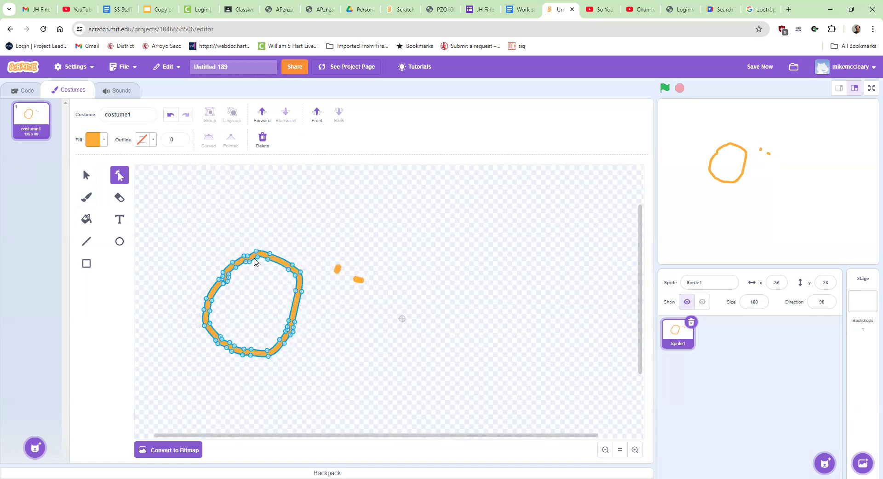
pyautogui.moveTo(236, 271)
pyautogui.mouseDown()
pyautogui.moveTo(244, 279)
pyautogui.moveTo(235, 301)
pyautogui.moveTo(239, 287)
pyautogui.mouseUp()
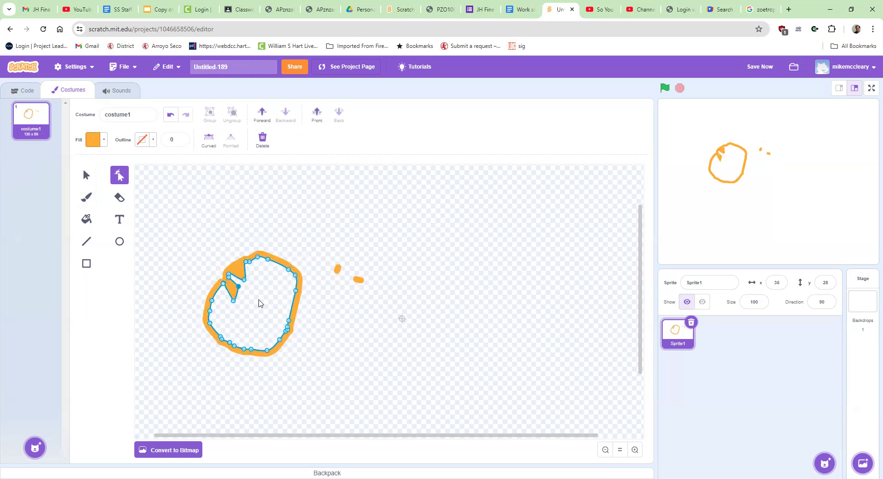
pyautogui.click(259, 303)
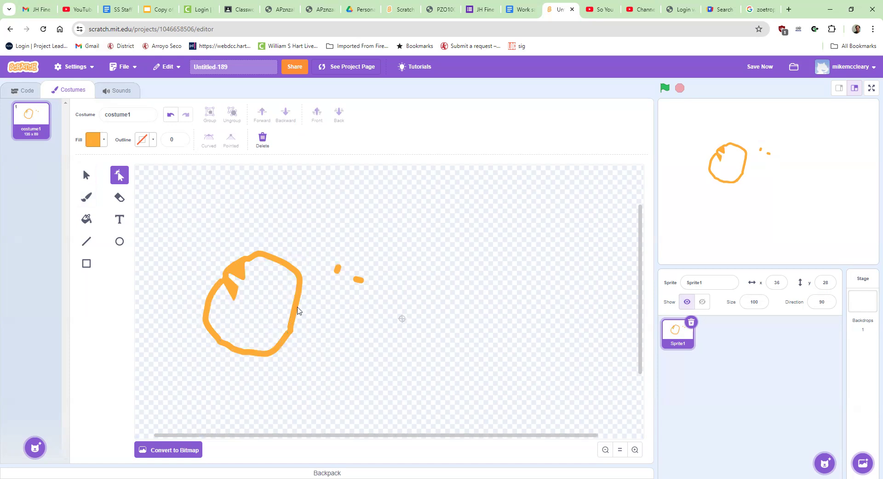
pyautogui.hotkey('ctrl', 'a')
pyautogui.press('Delete')
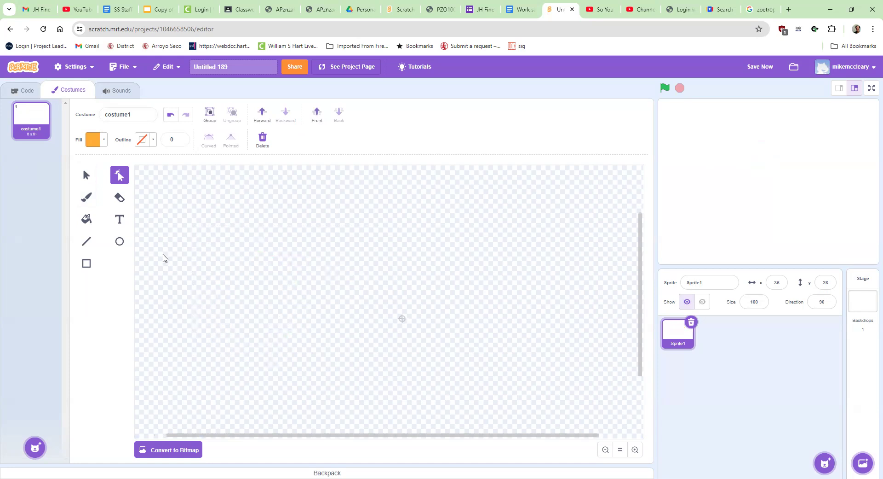
# Draw an orange circle with a black outline of width 1, just above and left of the costume centre.
pyautogui.click(119, 246)
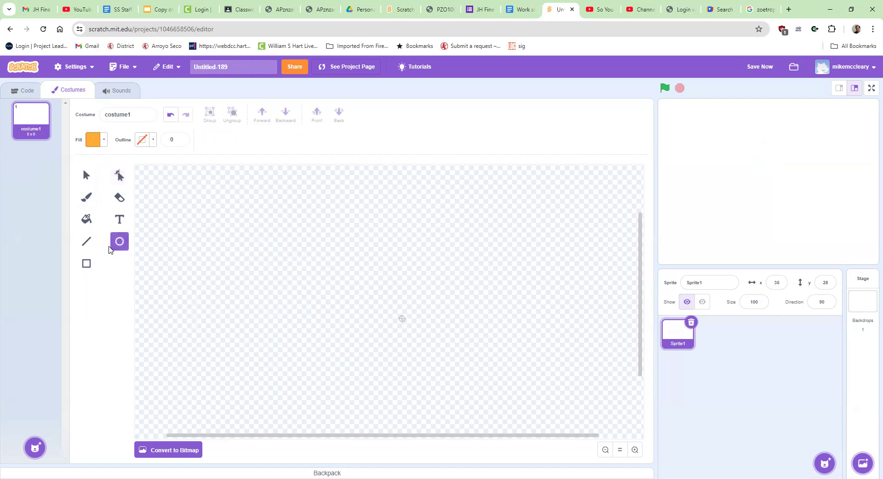
pyautogui.click(89, 245)
pyautogui.click(86, 268)
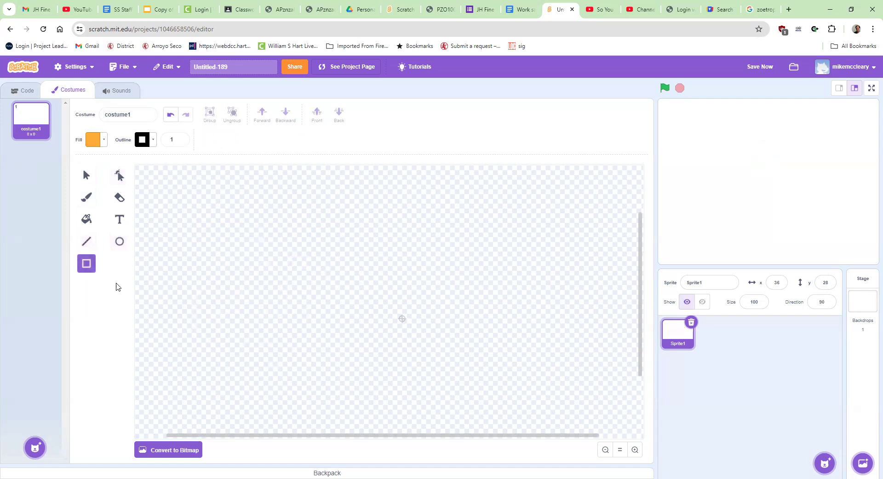
pyautogui.click(119, 241)
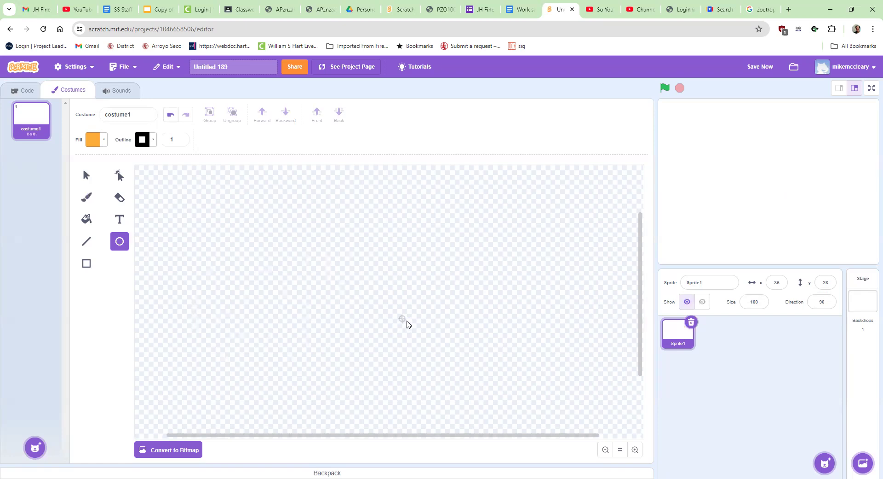
pyautogui.scroll(1, 456, 321)
pyautogui.scroll(-3, 394, 306)
pyautogui.moveTo(393, 305); pyautogui.dragTo(358, 271)
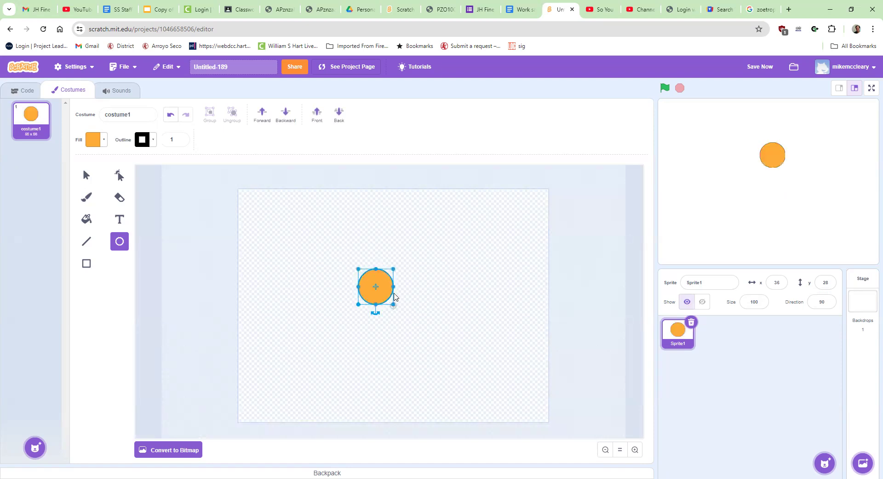
# Reshape the circle into a head by adding upper-left and upper-right points, pulling them outward and making them pointed as ears.
pyautogui.scroll(1, 393, 279)
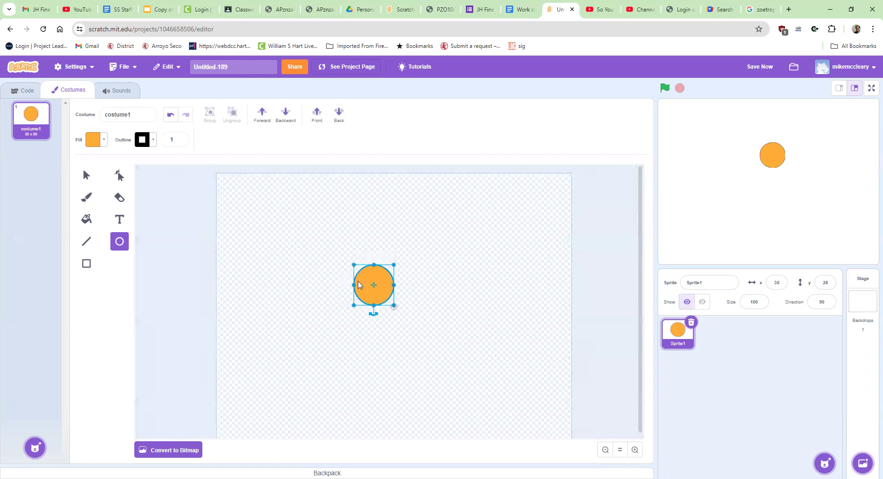
pyautogui.scroll(2, 343, 283)
pyautogui.click(119, 175)
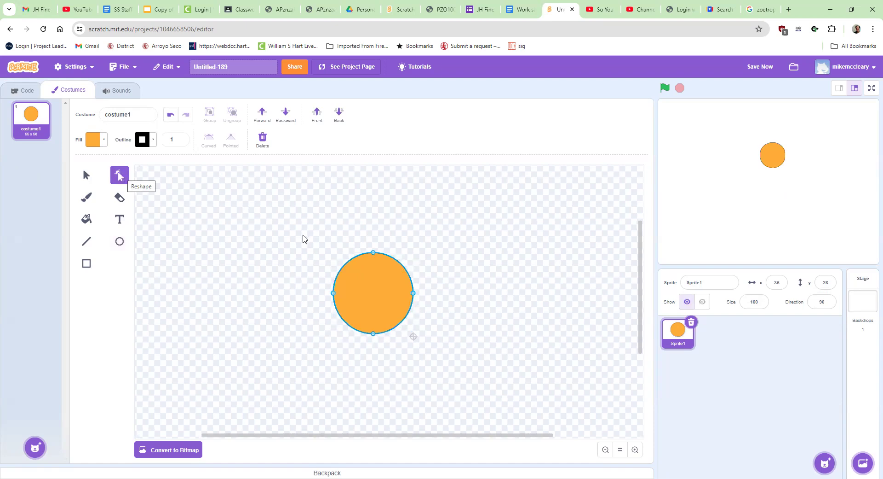
pyautogui.click(348, 262)
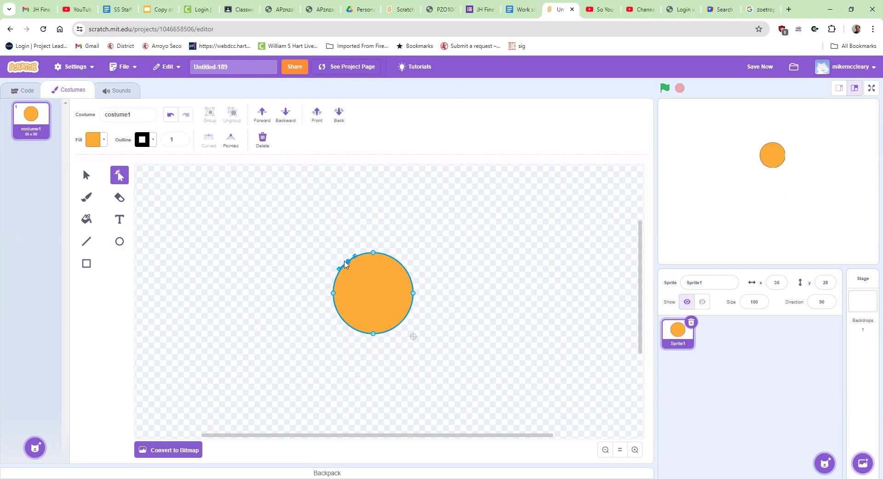
pyautogui.moveTo(348, 263); pyautogui.dragTo(340, 240)
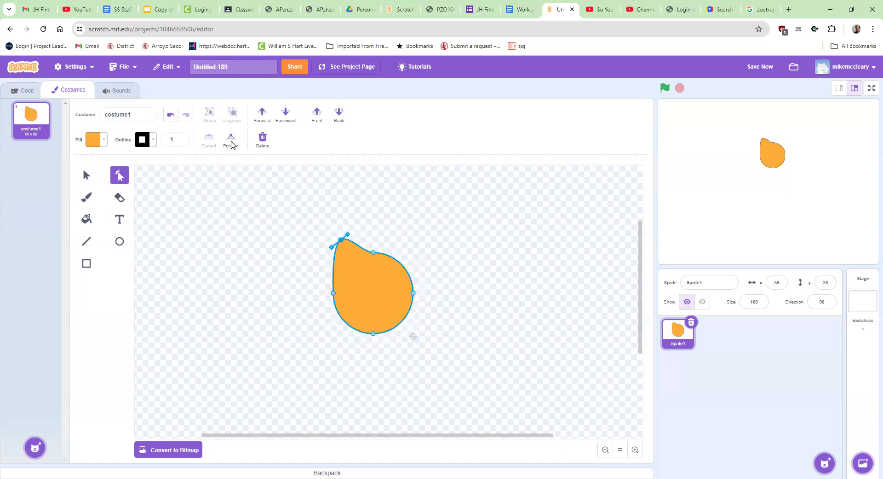
pyautogui.moveTo(405, 271); pyautogui.dragTo(413, 243)
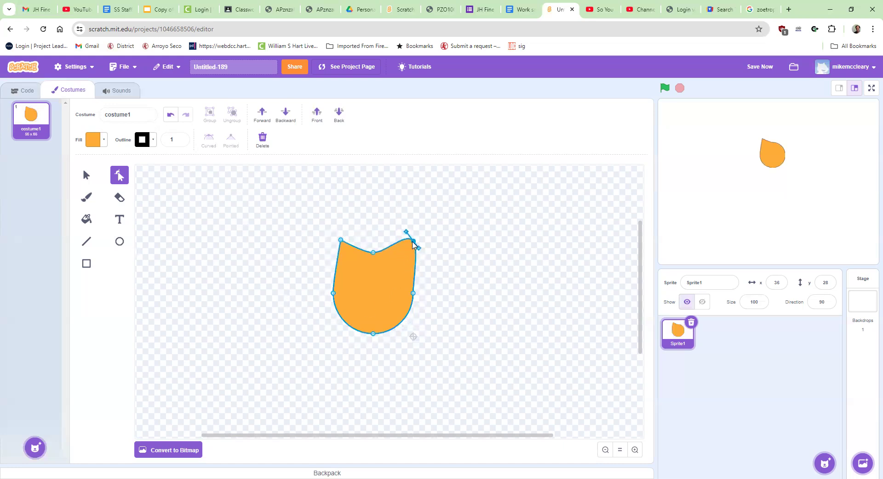
pyautogui.click(231, 138)
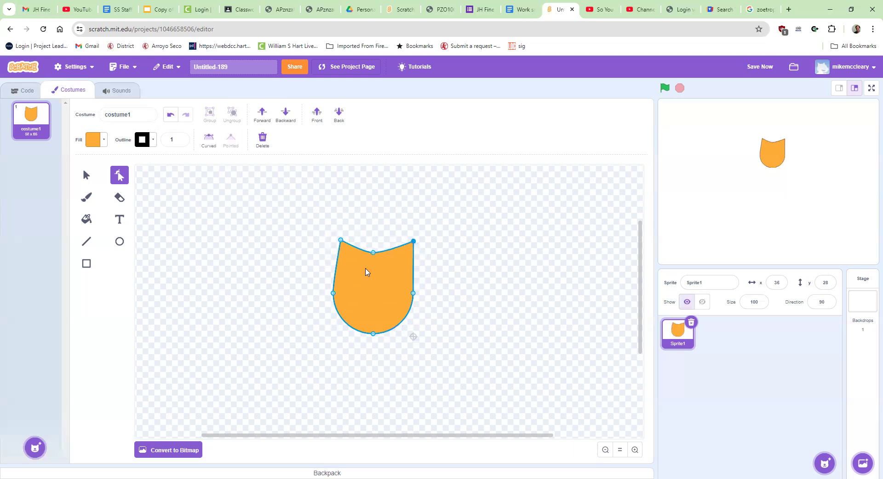
# Add curved dips beside both ears and extend the middle point's handles to round the top of the head.
pyautogui.moveTo(389, 252); pyautogui.dragTo(357, 261)
pyautogui.scroll(4, 375, 259)
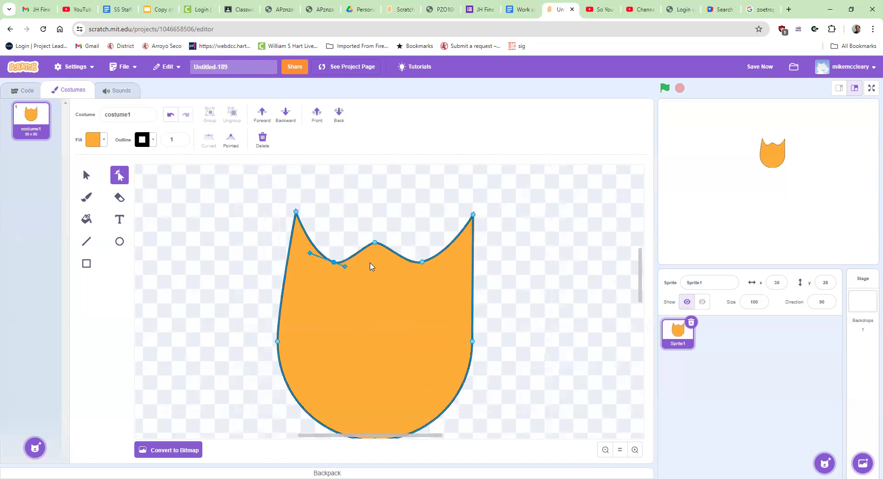
pyautogui.scroll(2, 371, 266)
pyautogui.click(377, 234)
pyautogui.moveTo(366, 235); pyautogui.dragTo(337, 235)
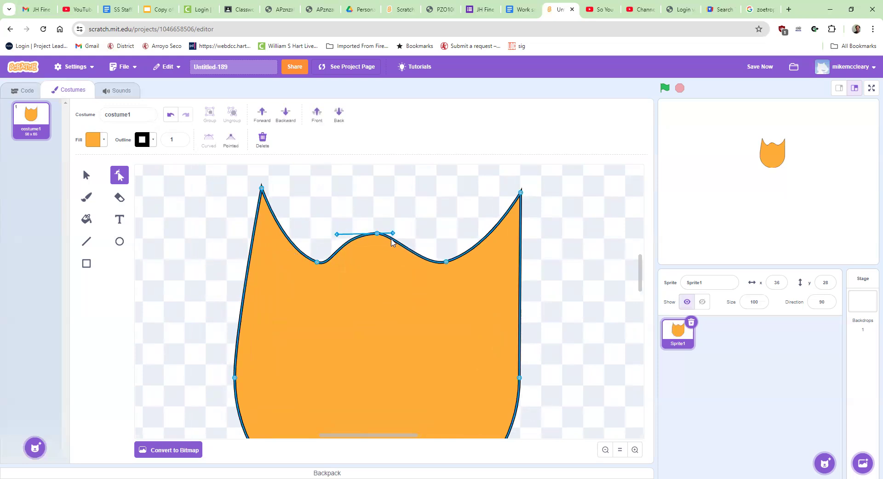
pyautogui.moveTo(393, 235); pyautogui.dragTo(453, 238)
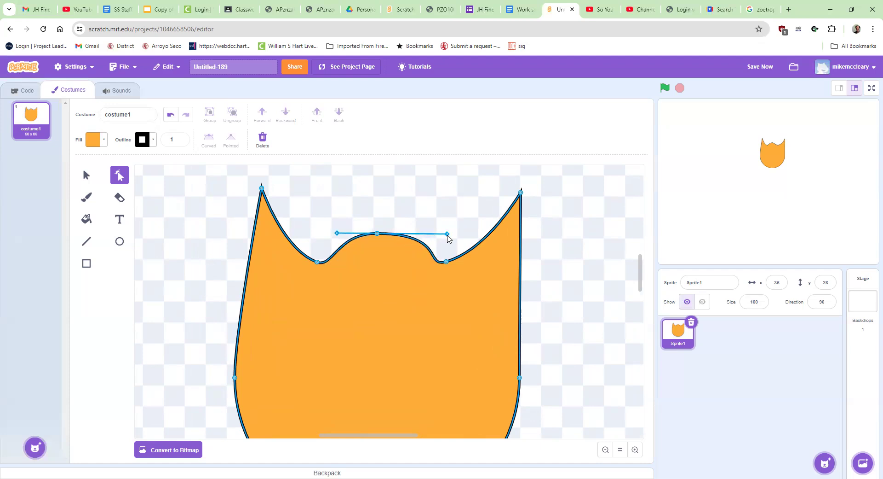
pyautogui.moveTo(338, 235); pyautogui.dragTo(331, 233)
pyautogui.scroll(-1, 378, 290)
pyautogui.scroll(1, 379, 290)
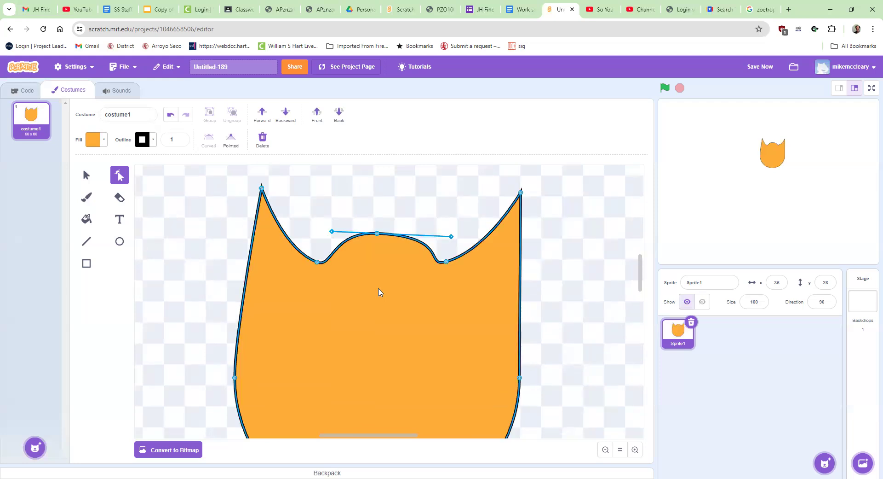
# Draw a small circle on the left half of the face as an eye and fill it white.
pyautogui.scroll(-5, 379, 292)
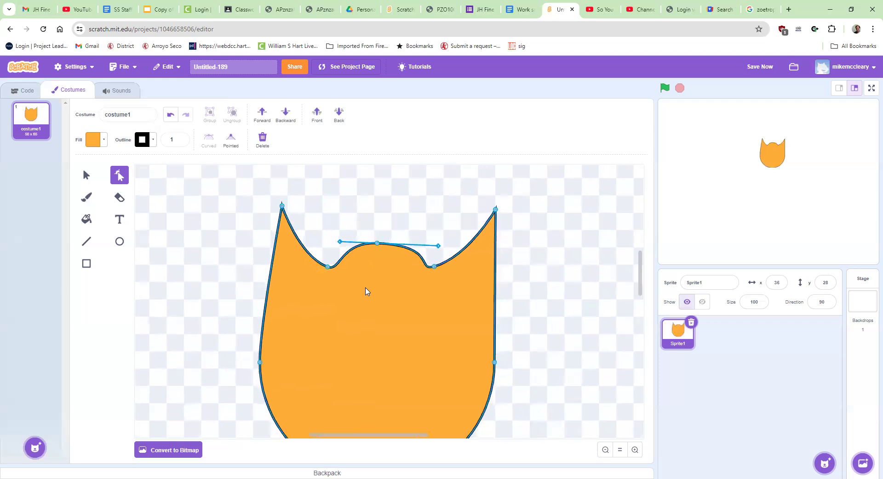
pyautogui.scroll(-3, 202, 262)
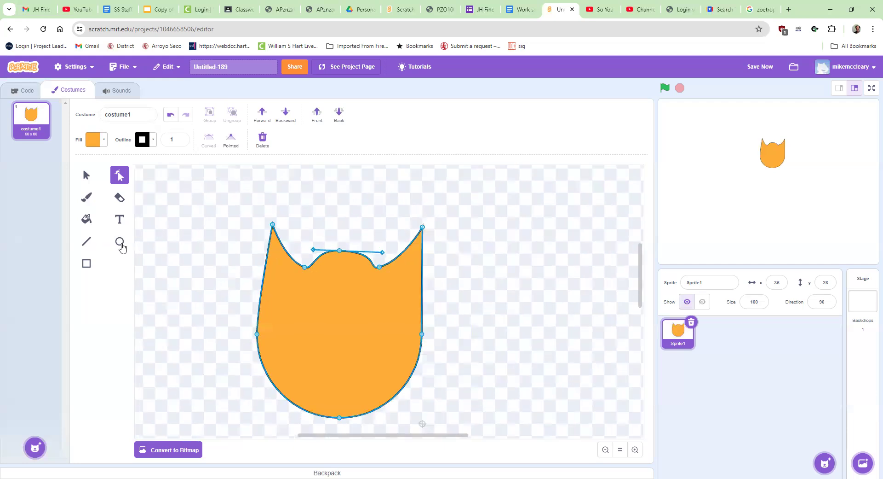
pyautogui.click(120, 241)
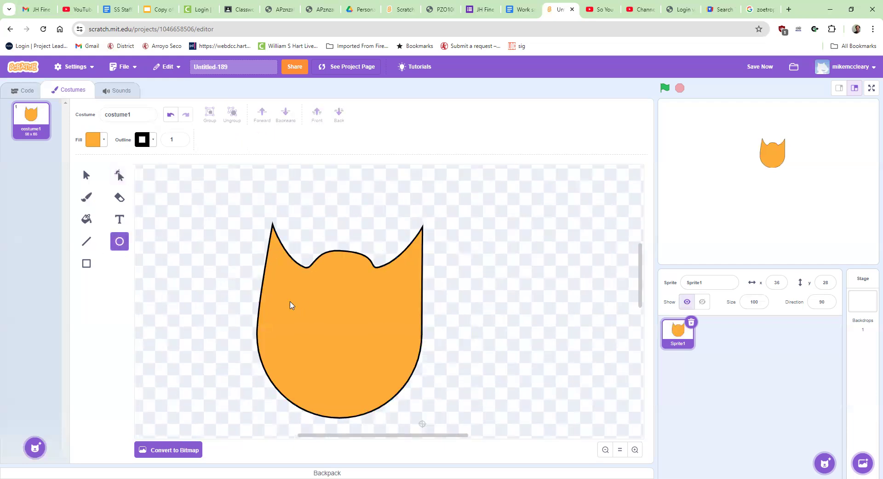
pyautogui.moveTo(291, 304); pyautogui.dragTo(320, 332)
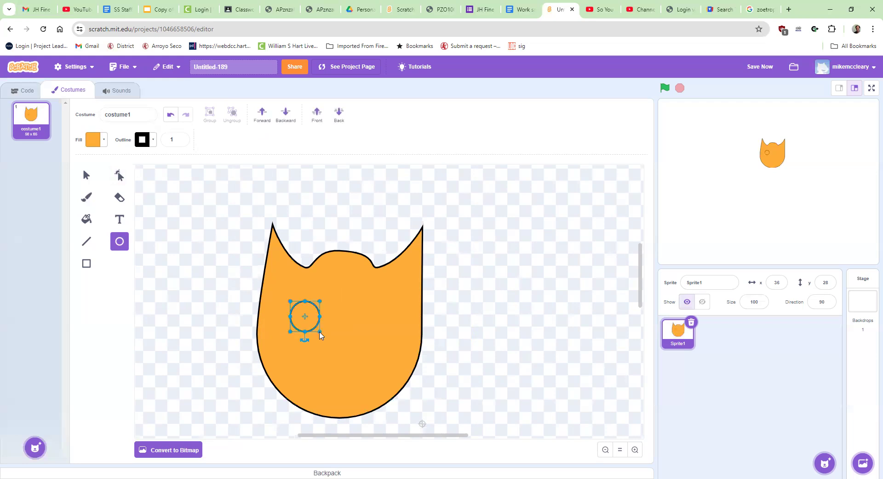
pyautogui.click(93, 140)
pyautogui.moveTo(117, 221); pyautogui.dragTo(36, 224)
pyautogui.click(179, 284)
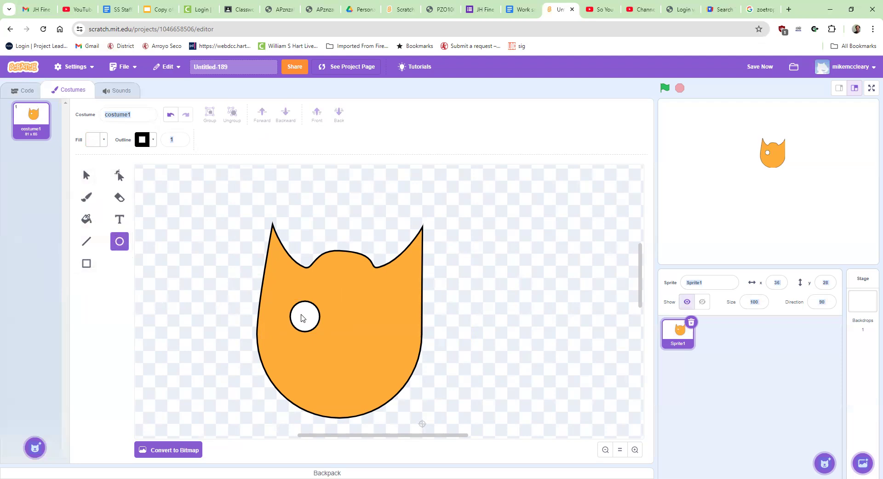
# Draw a tiny oval pupil in the middle of the white eye and fill it black.
pyautogui.moveTo(307, 321); pyautogui.dragTo(307, 321)
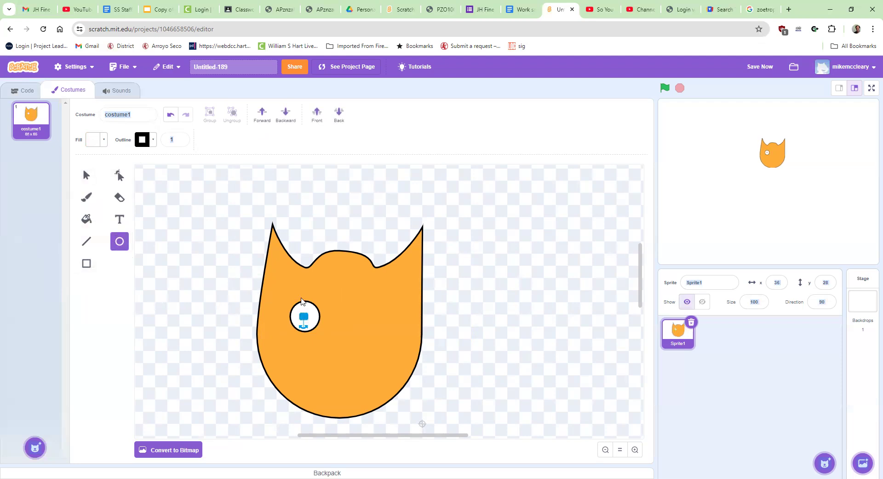
pyautogui.click(90, 141)
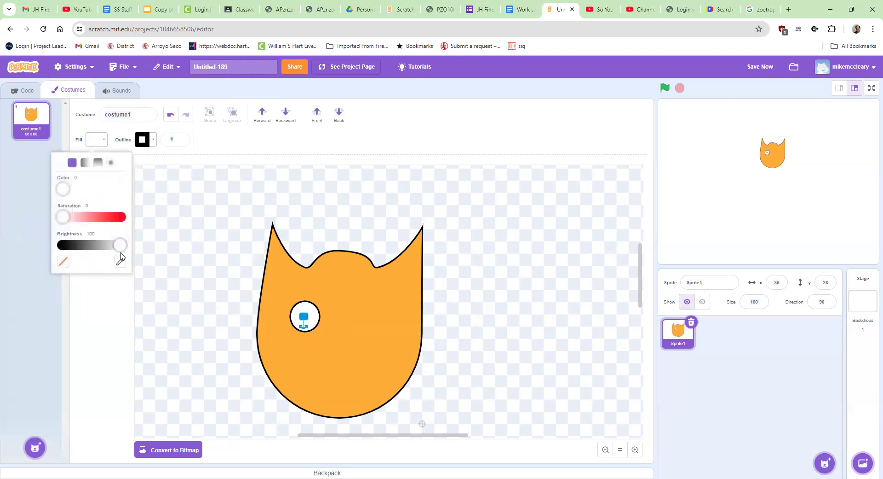
pyautogui.moveTo(88, 254); pyautogui.dragTo(43, 250)
pyautogui.click(199, 325)
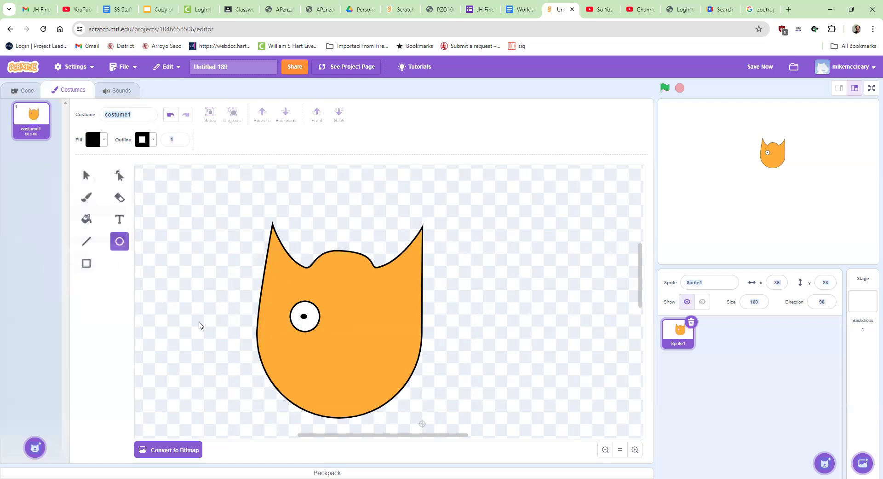
pyautogui.moveTo(285, 292); pyautogui.dragTo(222, 269)
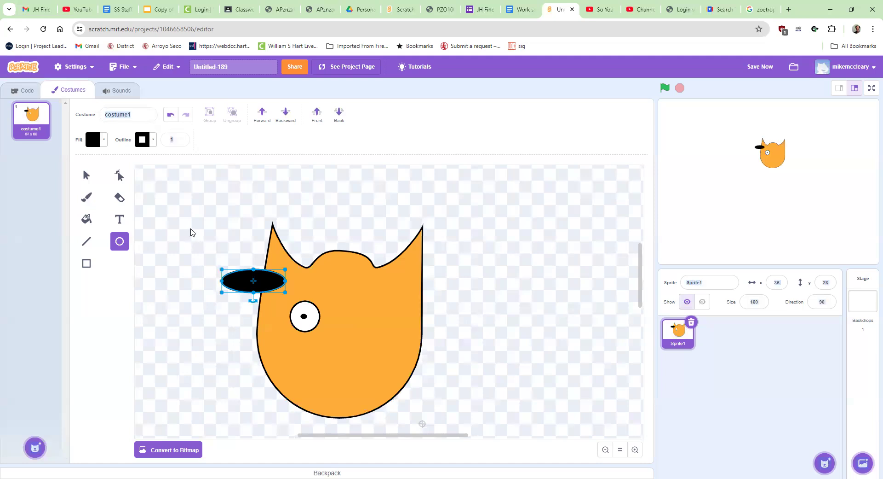
pyautogui.press('Delete')
# Select the white eye circle together with its pupil and group them.
pyautogui.click(86, 176)
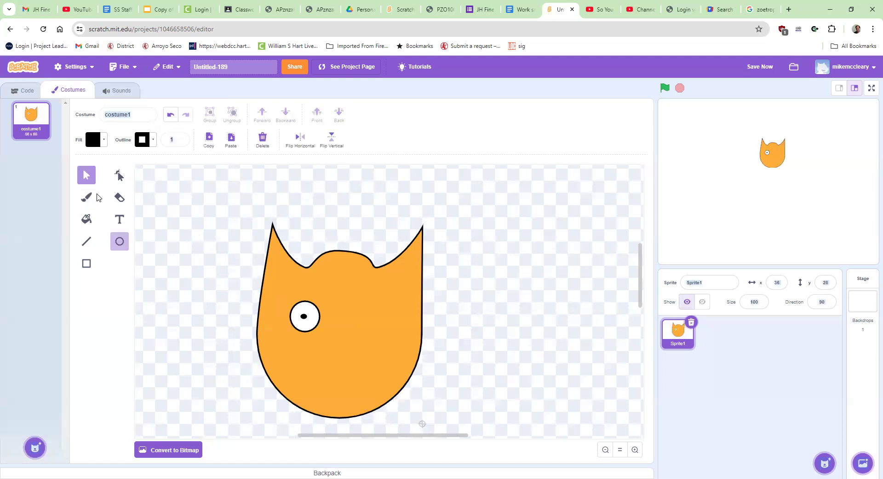
pyautogui.moveTo(280, 295); pyautogui.dragTo(304, 317)
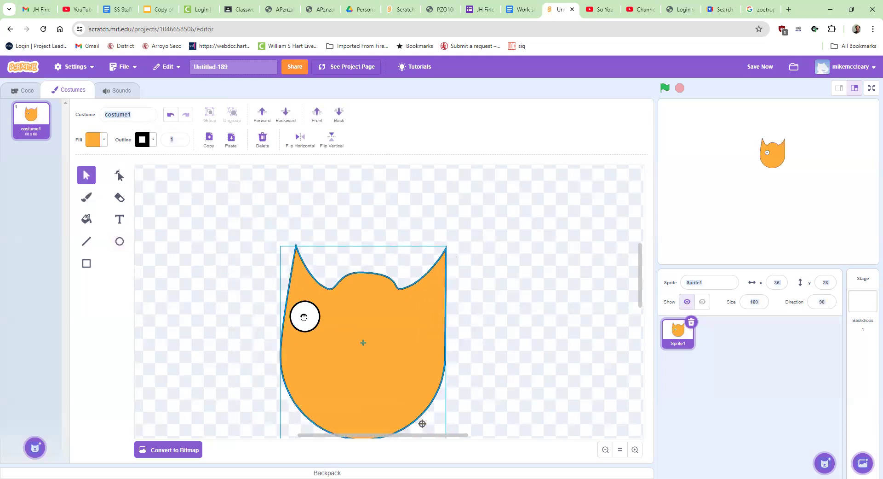
pyautogui.hotkey('ctrl', 'z')
pyautogui.moveTo(231, 281); pyautogui.dragTo(339, 341)
pyautogui.keyDown('shift'); pyautogui.click(271, 308); pyautogui.keyUp('shift')
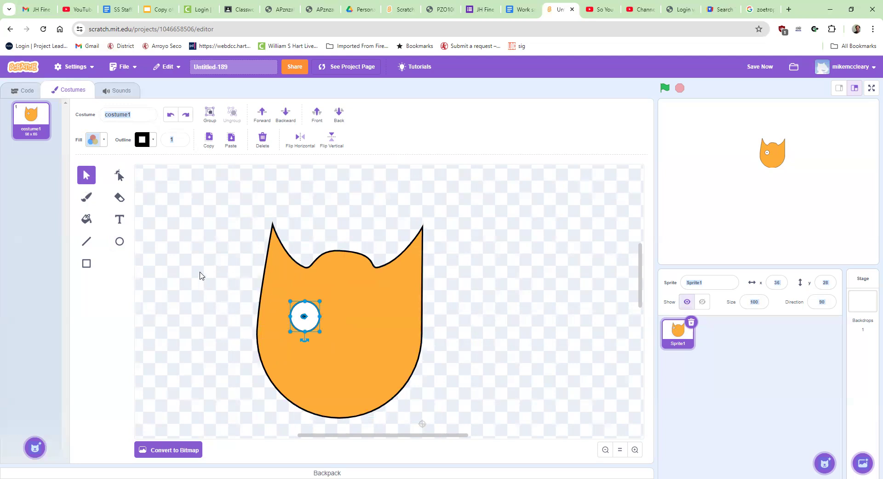
pyautogui.click(210, 114)
# Paste a copy of the grouped eye and place it level with the original on the right half of the face.
pyautogui.click(230, 146)
pyautogui.moveTo(325, 338); pyautogui.dragTo(374, 328)
pyautogui.click(454, 334)
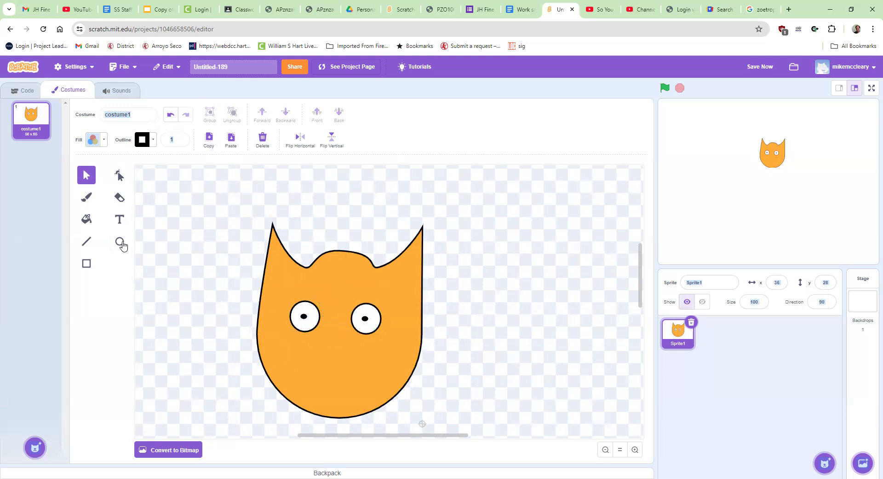
# Draw a wide, flat oval mouth centred below the eyes and fill it white.
pyautogui.click(120, 241)
pyautogui.moveTo(301, 363)
pyautogui.mouseDown()
pyautogui.moveTo(371, 368)
pyautogui.moveTo(373, 385)
pyautogui.mouseUp()
pyautogui.click(97, 141)
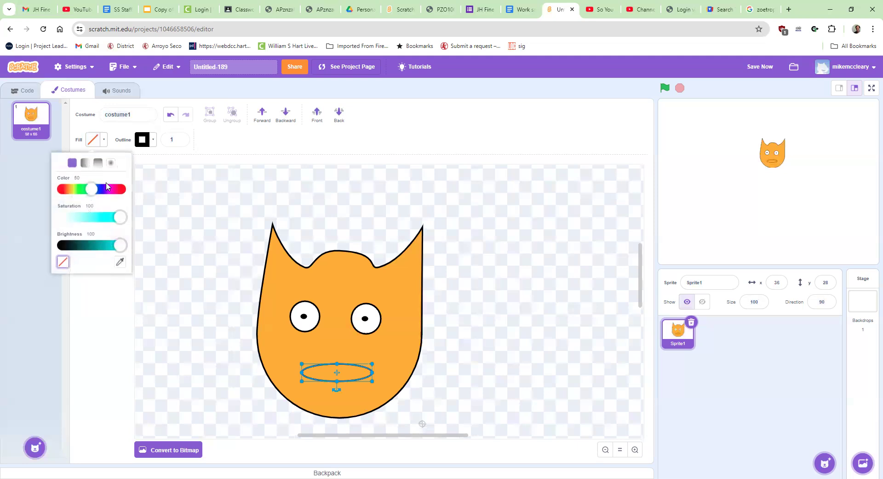
pyautogui.moveTo(119, 222); pyautogui.dragTo(37, 224)
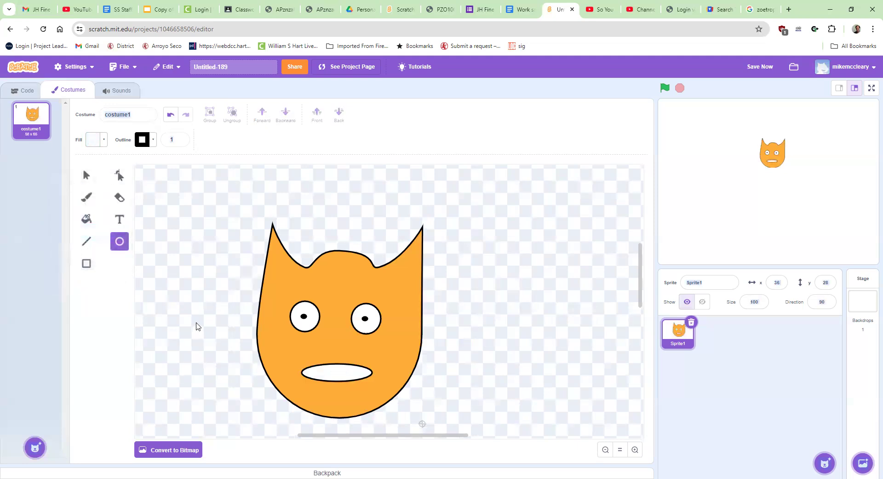
# Draw two V-shaped fangs in the mouth with the Line tool and group them with the mouth.
pyautogui.click(86, 240)
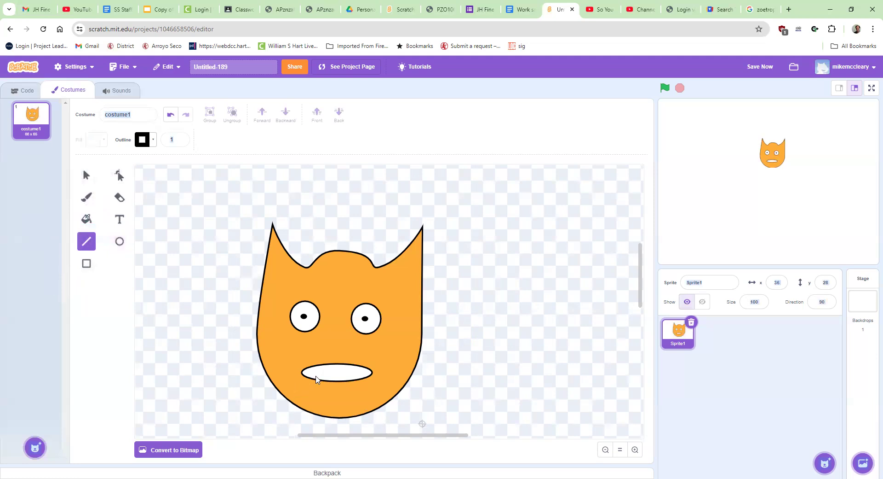
pyautogui.moveTo(321, 375); pyautogui.dragTo(322, 379)
pyautogui.click(86, 175)
pyautogui.click(323, 380)
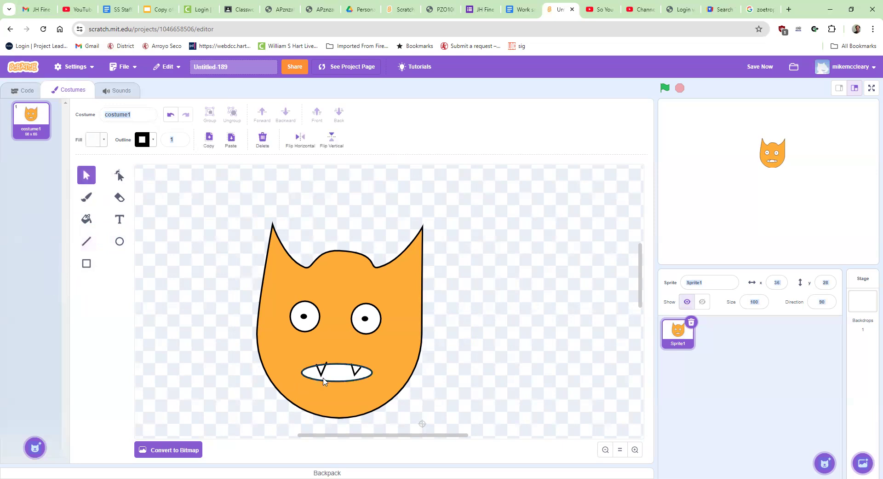
pyautogui.moveTo(219, 356); pyautogui.dragTo(402, 405)
pyautogui.keyDown('shift'); pyautogui.click(389, 384); pyautogui.keyUp('shift')
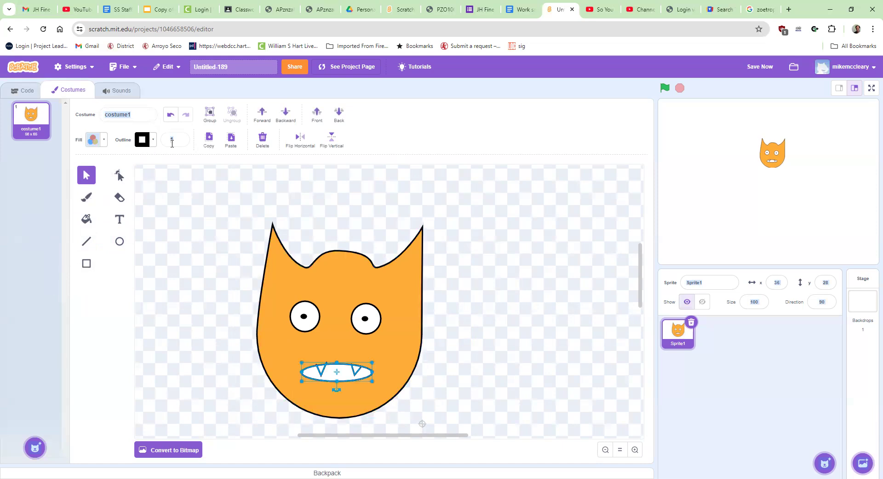
pyautogui.click(208, 113)
pyautogui.click(175, 346)
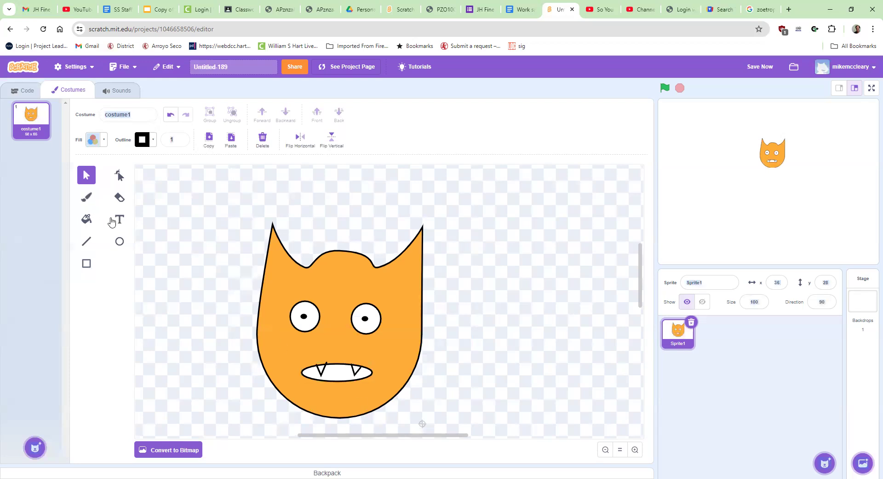
# Draw a small square nose between the eyes and the mouth and fill it black.
pyautogui.click(86, 264)
pyautogui.moveTo(323, 333); pyautogui.dragTo(344, 351)
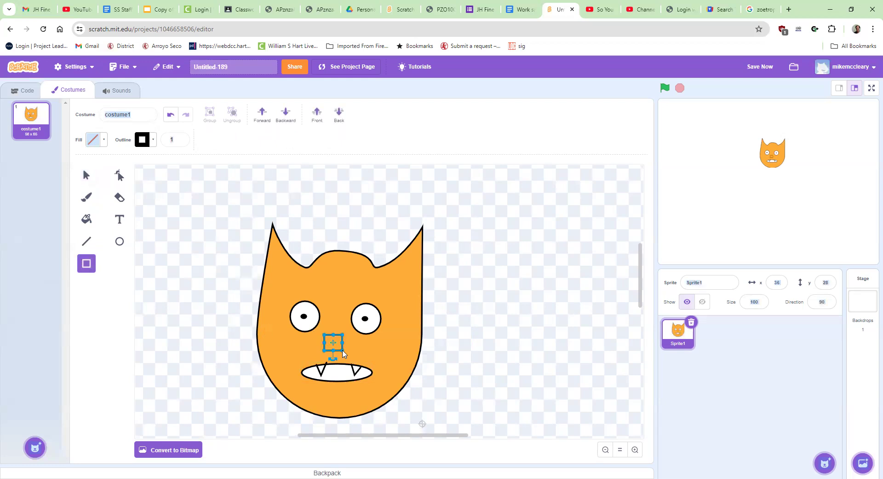
pyautogui.click(120, 175)
pyautogui.scroll(-1, 327, 342)
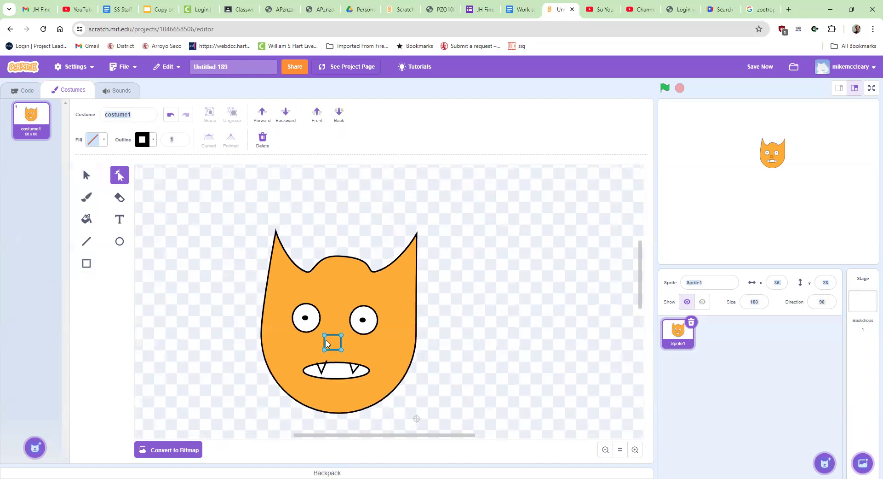
pyautogui.scroll(3, 327, 343)
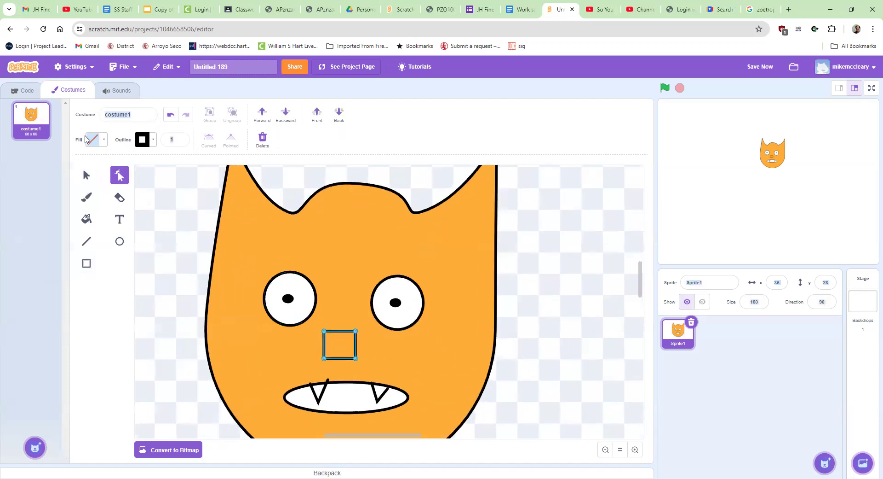
pyautogui.click(87, 138)
pyautogui.moveTo(104, 245); pyautogui.dragTo(53, 258)
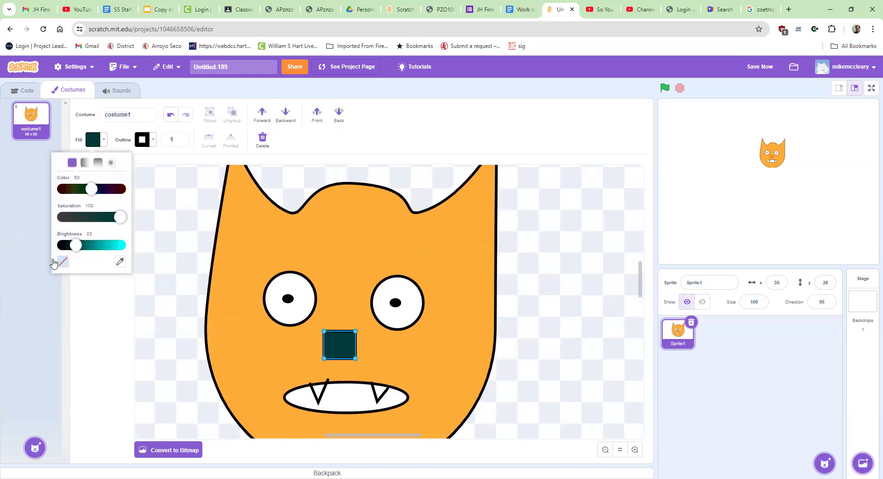
pyautogui.click(140, 301)
# Reshape the square nose into a triangle and rotate it so that it points downward.
pyautogui.click(86, 177)
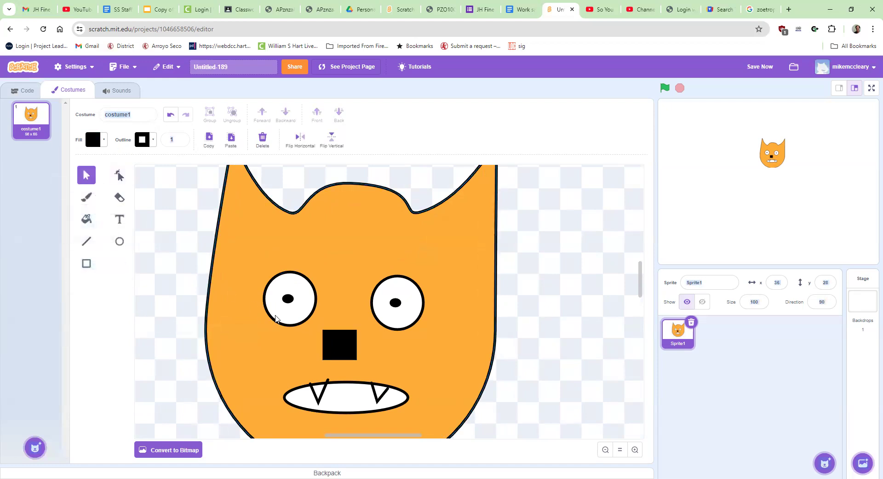
pyautogui.click(340, 343)
pyautogui.click(117, 175)
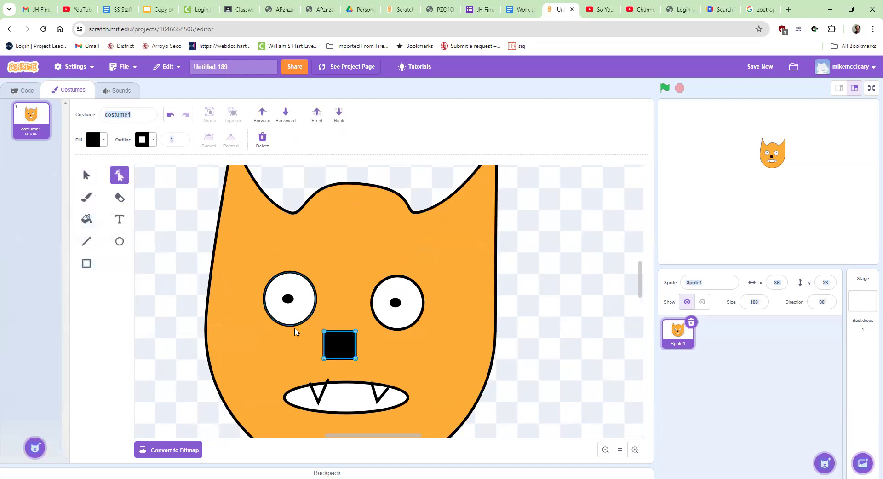
pyautogui.moveTo(324, 331)
pyautogui.mouseDown()
pyautogui.moveTo(350, 330)
pyautogui.moveTo(339, 329)
pyautogui.mouseUp()
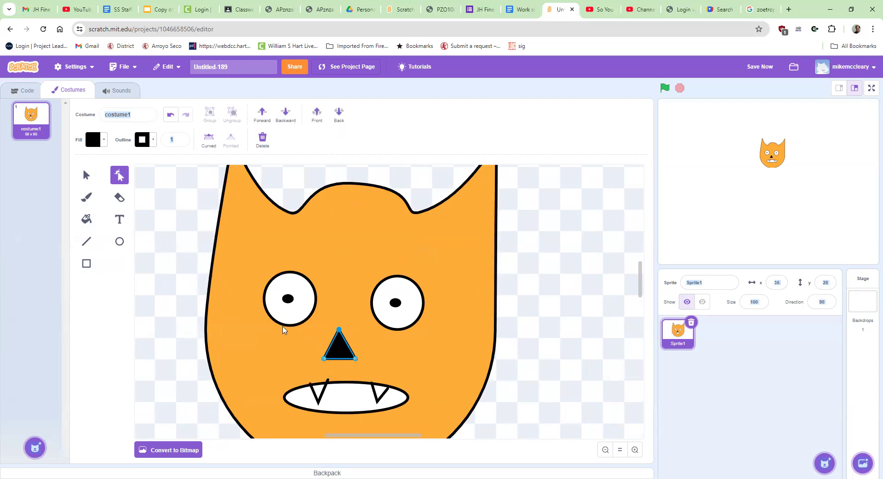
pyautogui.click(86, 175)
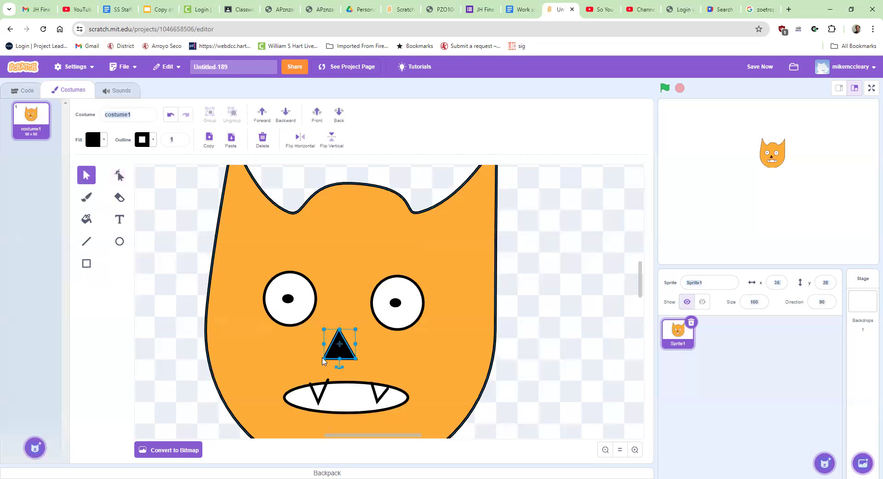
pyautogui.moveTo(340, 368); pyautogui.dragTo(340, 325)
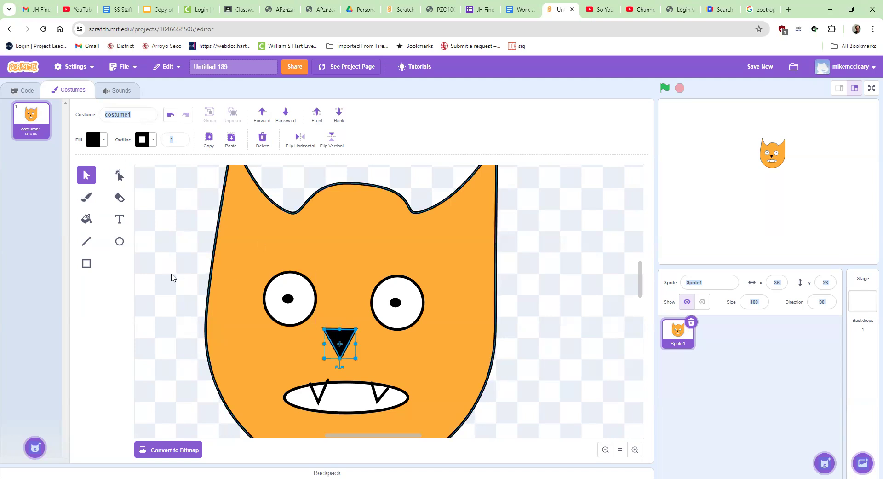
# Make the nose's two upper corners curved and pull them slightly inward to round its top.
pyautogui.click(114, 177)
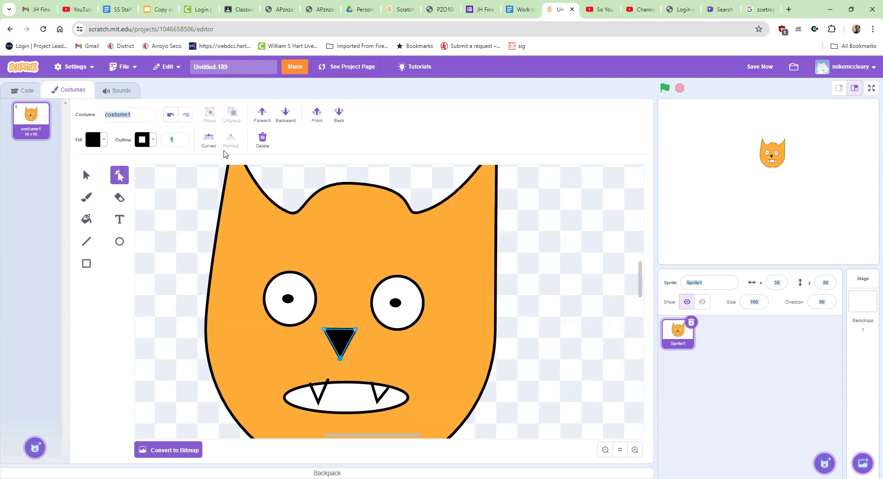
pyautogui.click(325, 330)
pyautogui.click(209, 139)
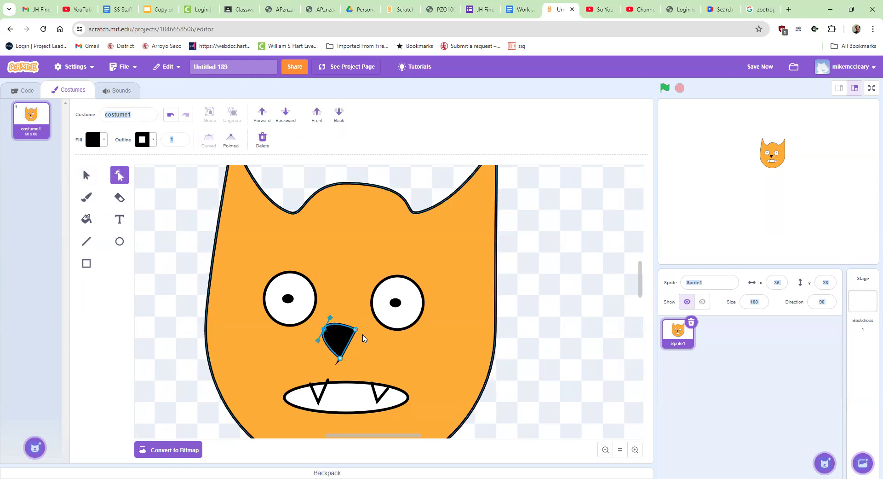
pyautogui.click(355, 329)
pyautogui.click(208, 138)
pyautogui.click(156, 321)
pyautogui.click(349, 338)
pyautogui.click(325, 330)
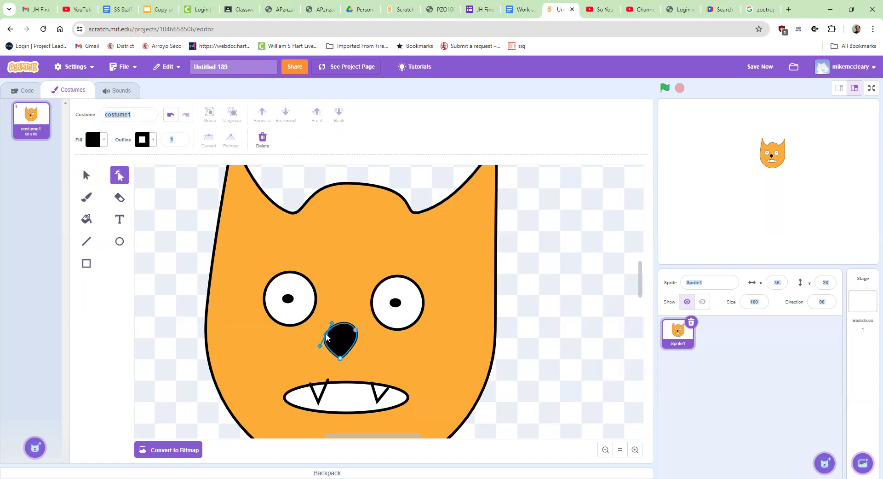
pyautogui.click(355, 331)
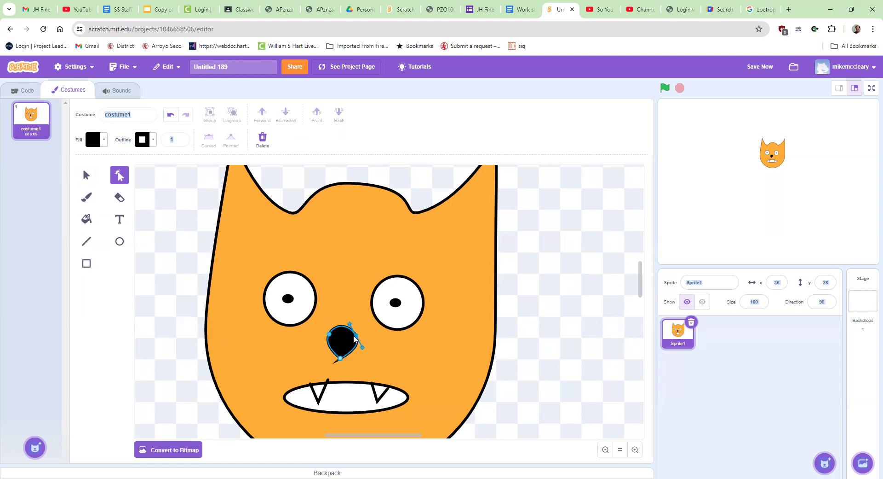
pyautogui.click(179, 320)
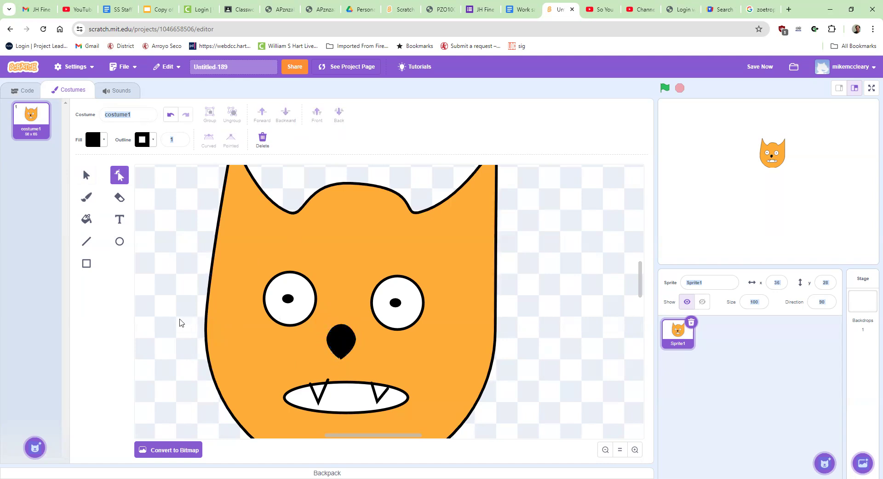
# Select all parts of the cat's head and move them down and to the right over the costume centre.
pyautogui.scroll(3, 232, 346)
pyautogui.scroll(-12, 232, 346)
pyautogui.scroll(-5, 232, 349)
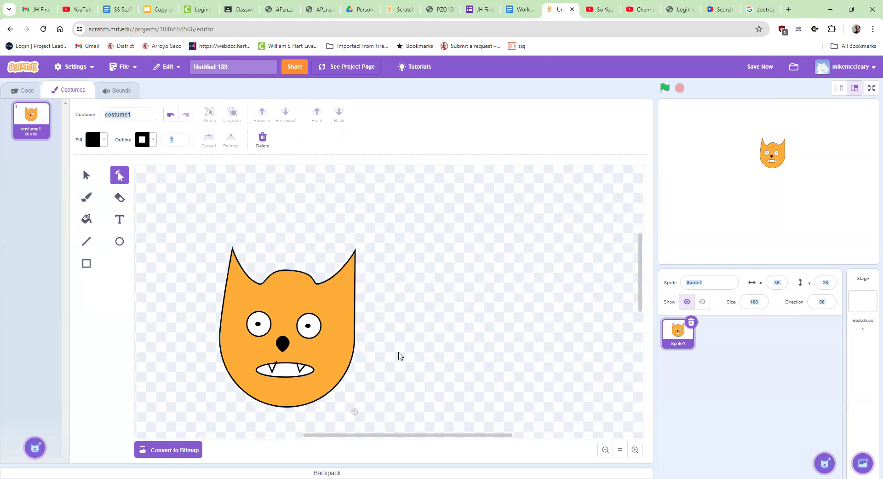
pyautogui.moveTo(380, 436); pyautogui.dragTo(341, 435)
pyautogui.moveTo(279, 204); pyautogui.dragTo(504, 426)
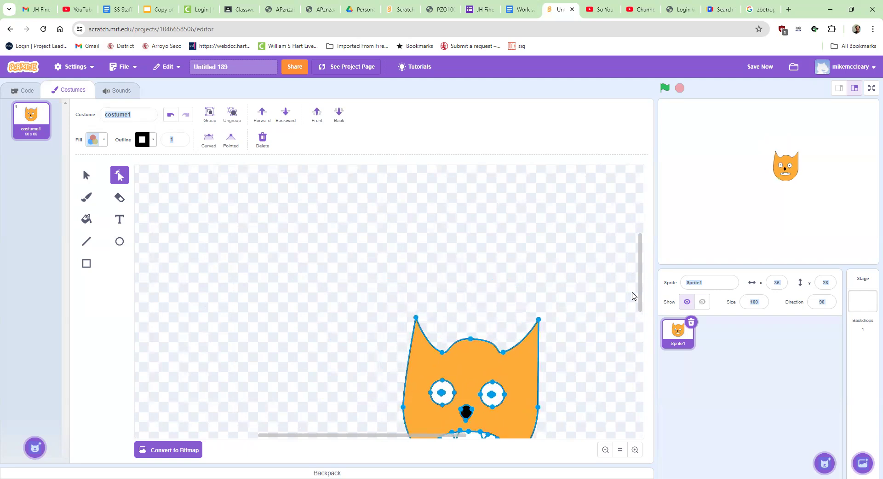
pyautogui.scroll(-3, 632, 295)
pyautogui.scroll(3, 553, 383)
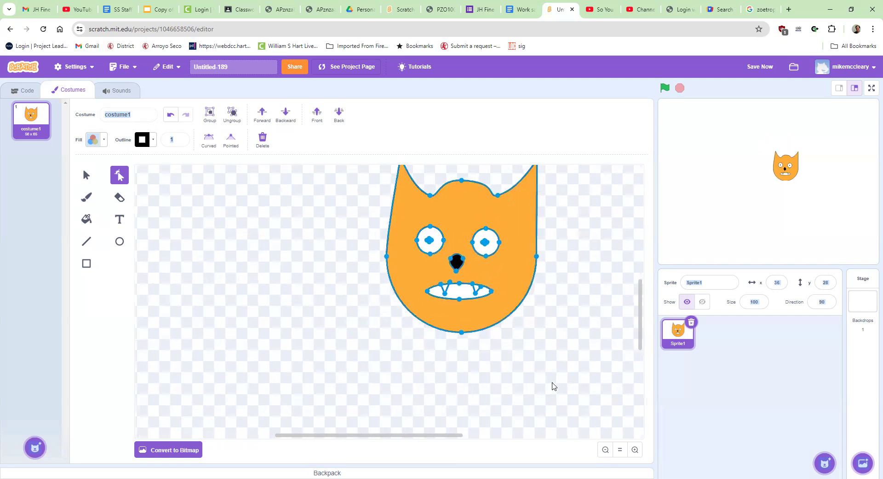
pyautogui.scroll(-10, 553, 383)
pyautogui.moveTo(451, 435); pyautogui.dragTo(515, 429)
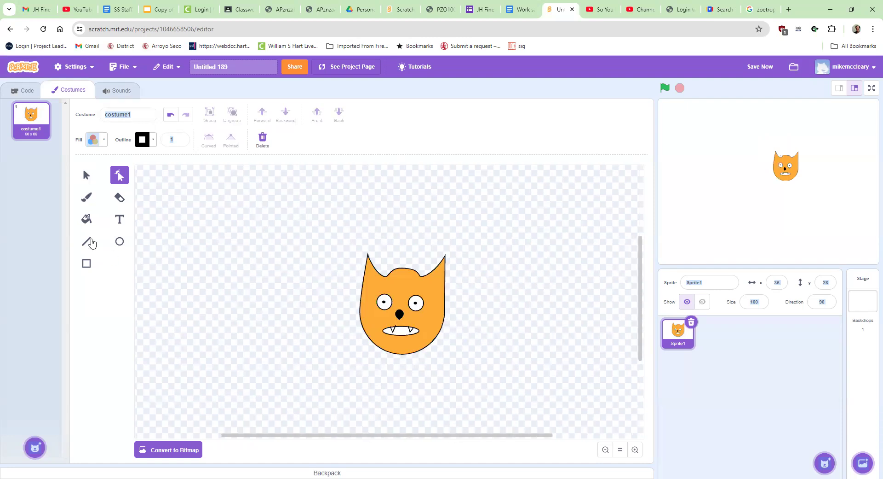
# Duplicate the finished cat costume.
pyautogui.rightClick(45, 121)
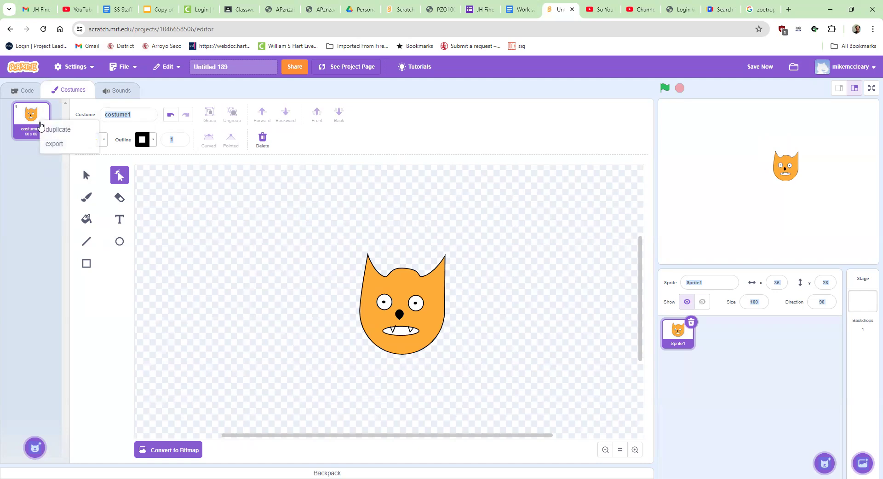
pyautogui.click(45, 130)
# Squash the mouth with its teeth vertically in the second costume so it is slightly more closed.
pyautogui.click(402, 335)
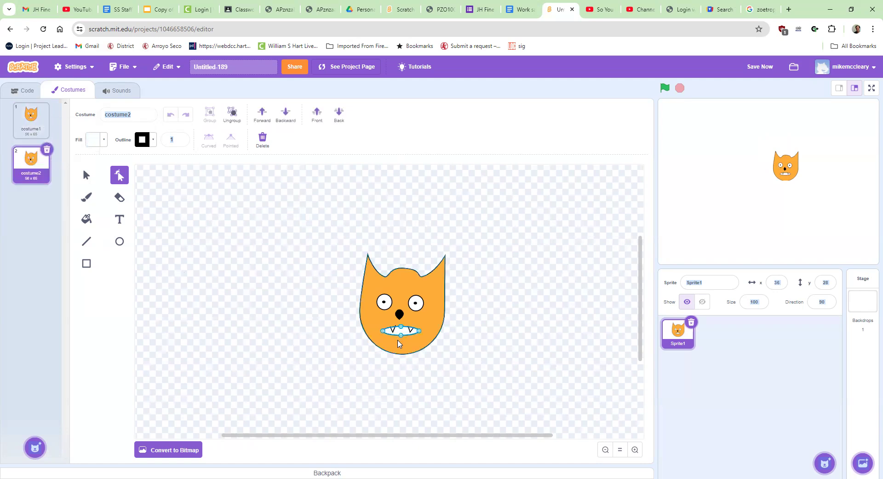
pyautogui.scroll(3, 399, 343)
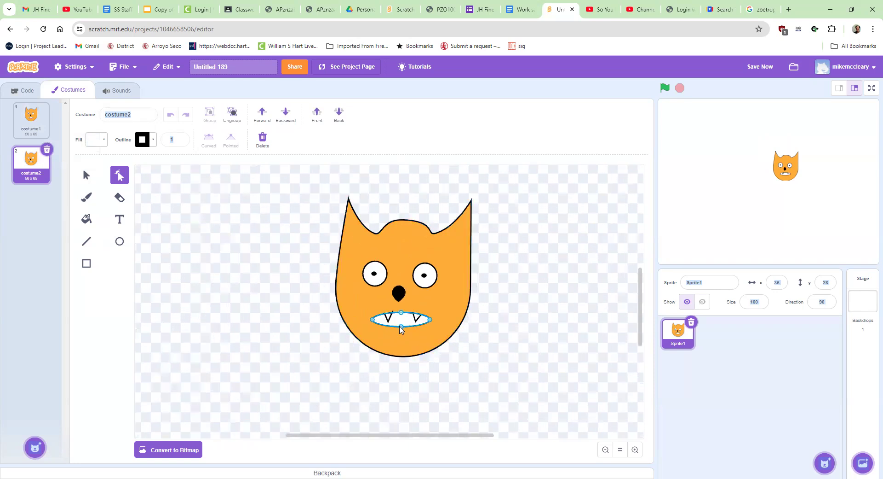
pyautogui.click(86, 175)
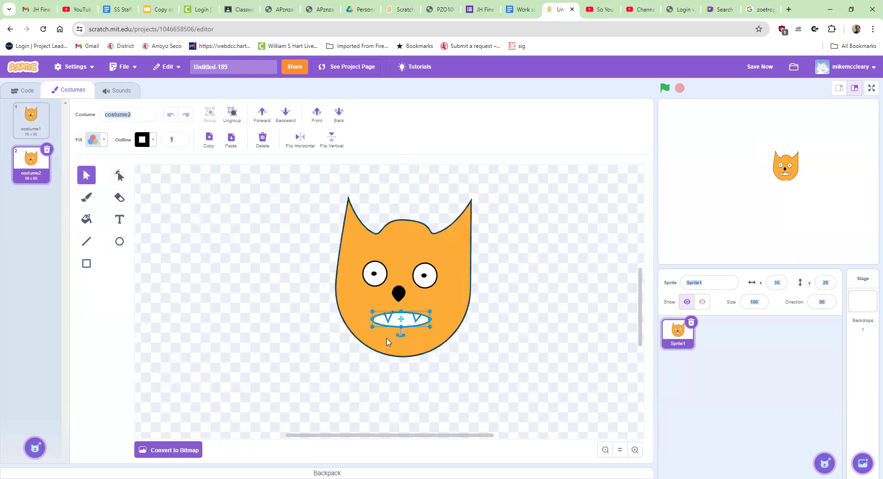
pyautogui.moveTo(402, 326); pyautogui.dragTo(403, 322)
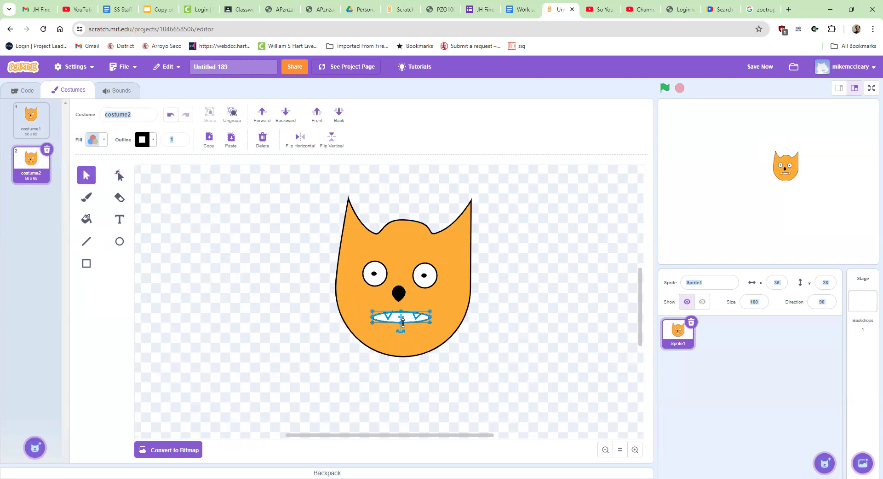
# Duplicate the second costume and flatten the copy's mouth to a thin, nearly closed slit.
pyautogui.rightClick(29, 162)
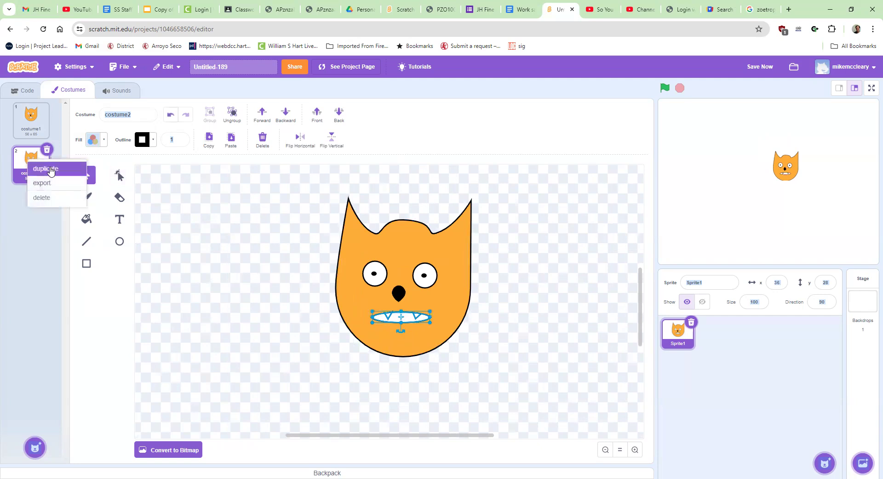
pyautogui.click(51, 169)
pyautogui.click(405, 322)
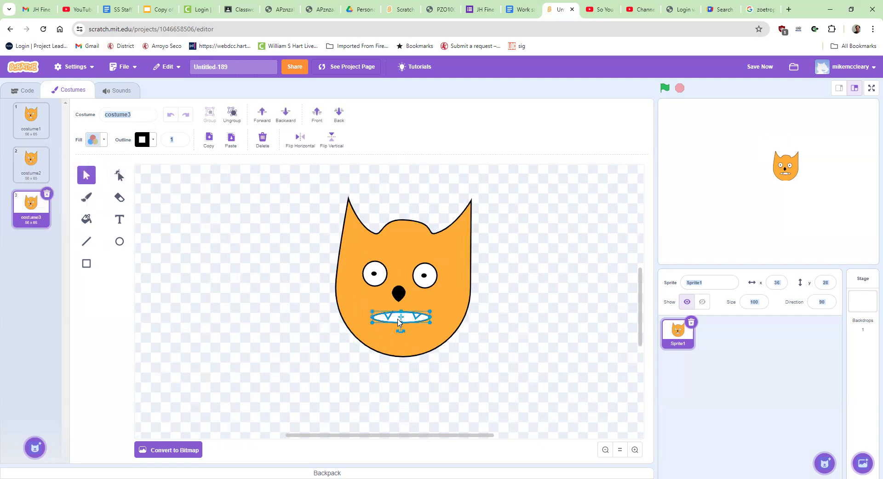
pyautogui.moveTo(398, 321); pyautogui.dragTo(399, 317)
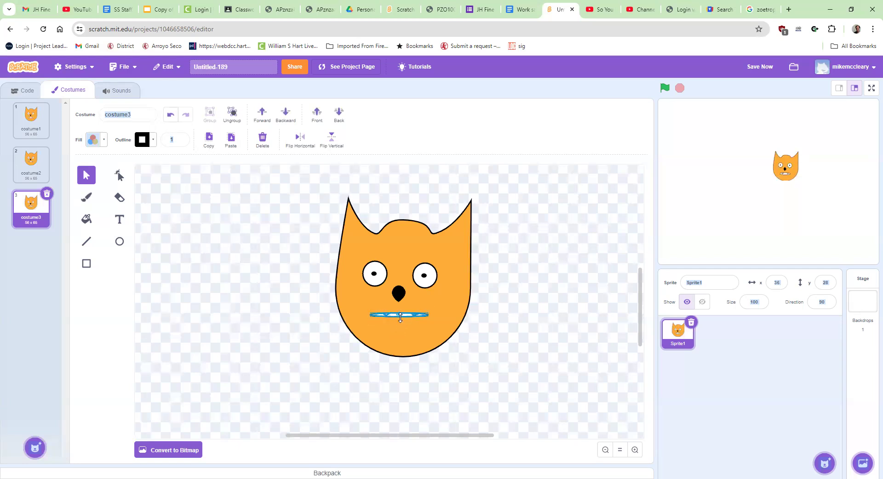
pyautogui.click(261, 307)
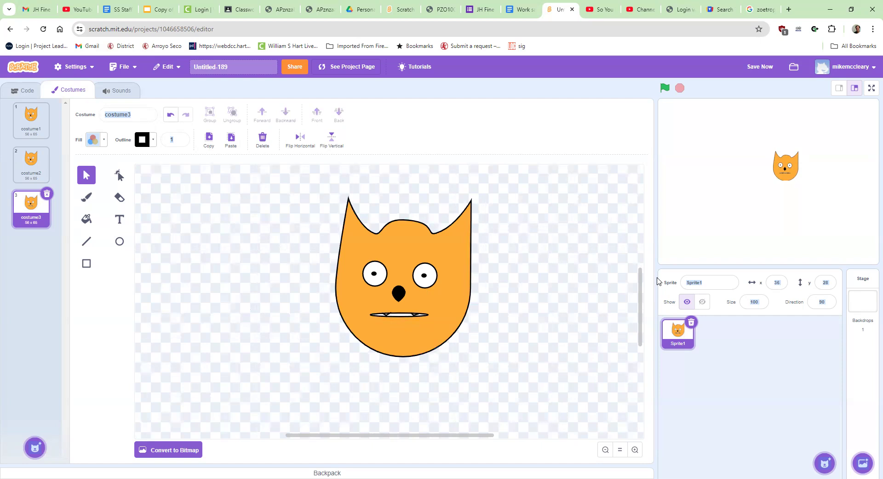
# Set the cat sprite's size to 200 and return to its code area at 100% page zoom.
pyautogui.click(21, 90)
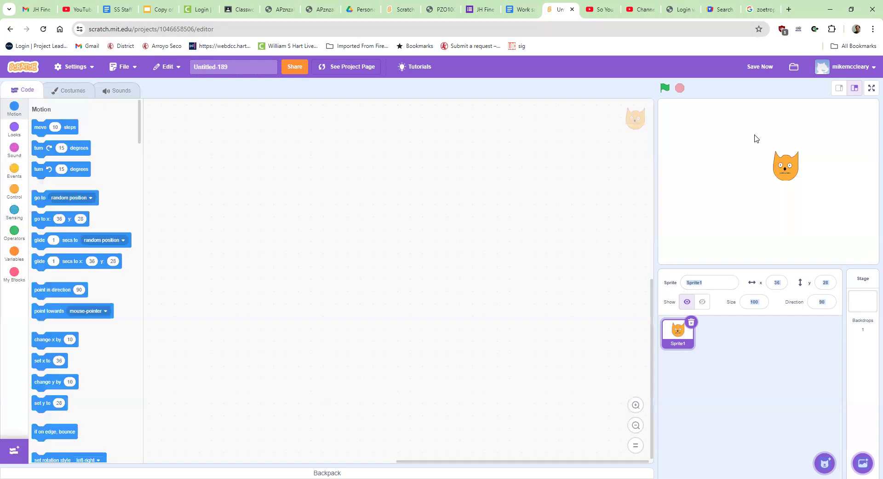
pyautogui.hotkey('ctrl', '+')
pyautogui.hotkey('ctrl', '-')
pyautogui.hotkey('ctrl', '-')
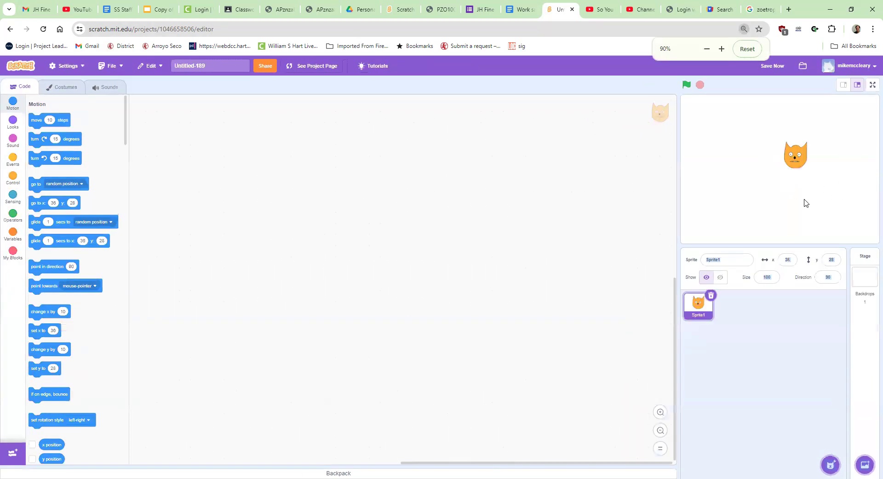
pyautogui.click(779, 276)
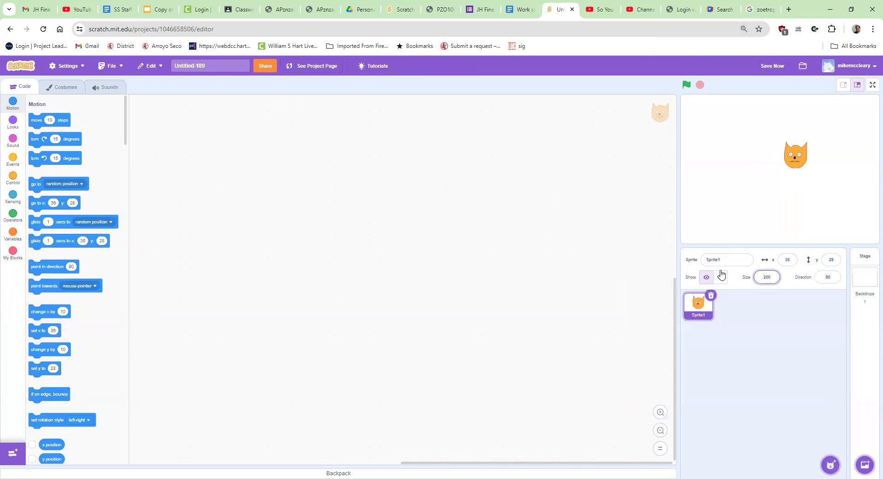
pyautogui.press('Return')
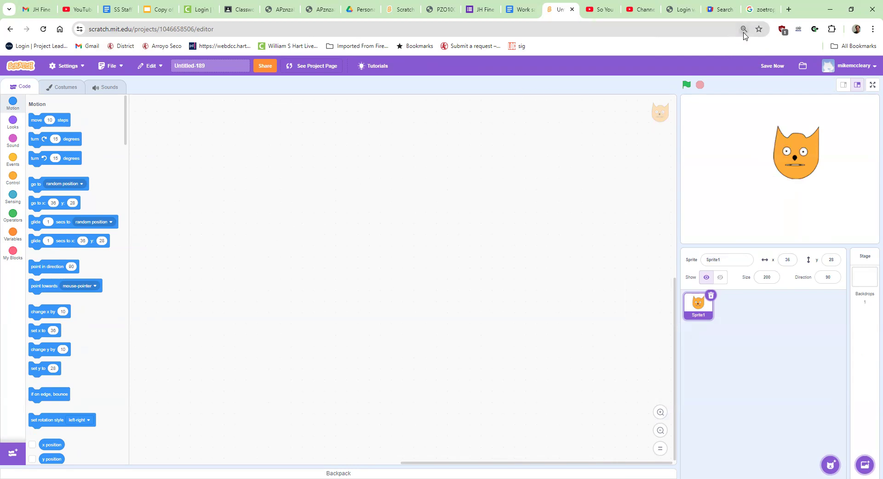
pyautogui.hotkey('ctrl', '0')
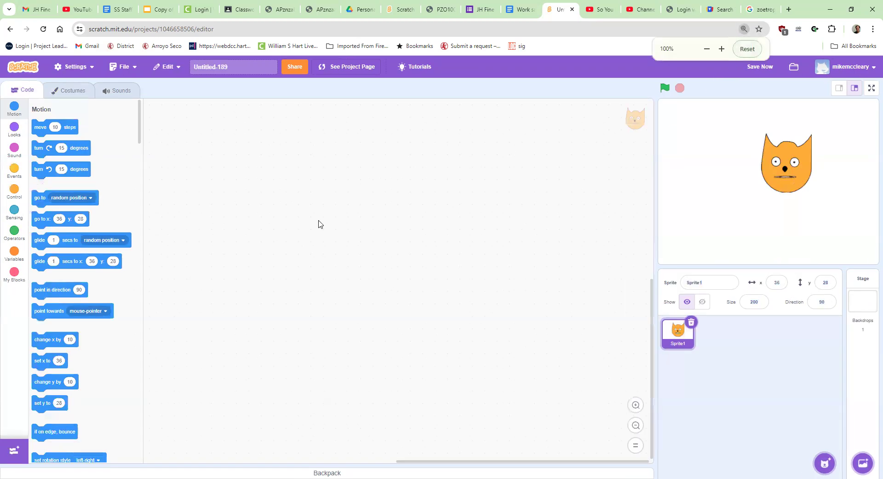
# Build a green-flag script with a forever loop of next costume and wait .1 seconds, and run it.
pyautogui.click(14, 170)
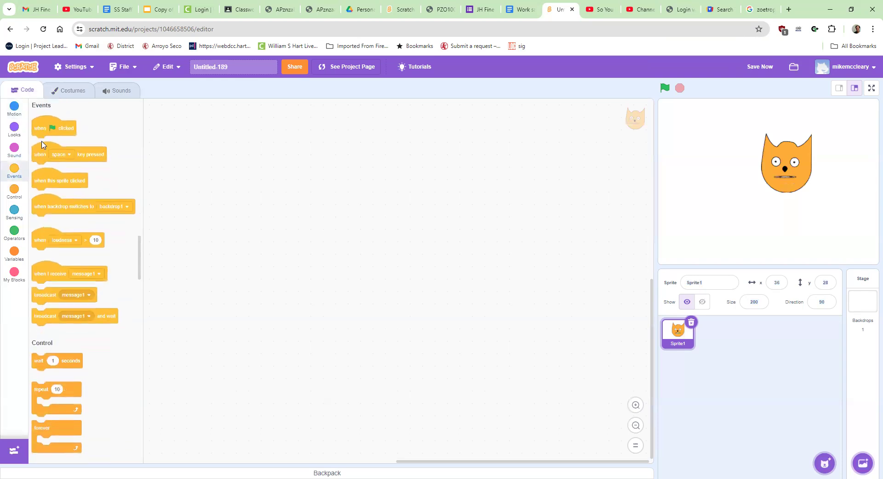
pyautogui.moveTo(42, 128); pyautogui.dragTo(236, 144)
pyautogui.moveTo(69, 427); pyautogui.dragTo(264, 160)
pyautogui.click(13, 129)
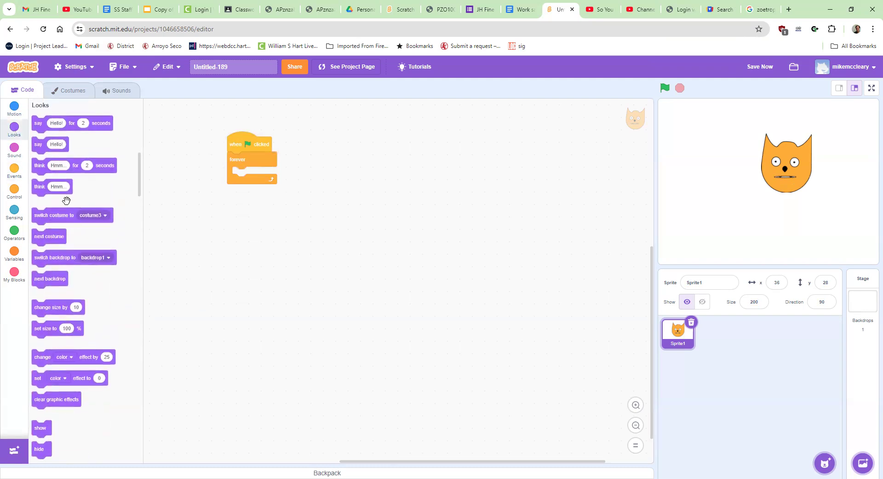
pyautogui.moveTo(69, 237); pyautogui.dragTo(269, 174)
pyautogui.click(14, 171)
pyautogui.moveTo(55, 361); pyautogui.dragTo(259, 191)
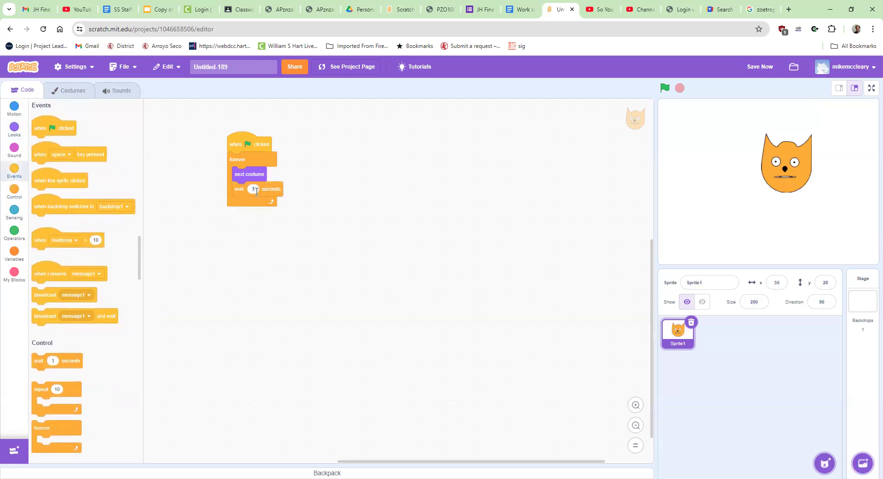
pyautogui.click(261, 144)
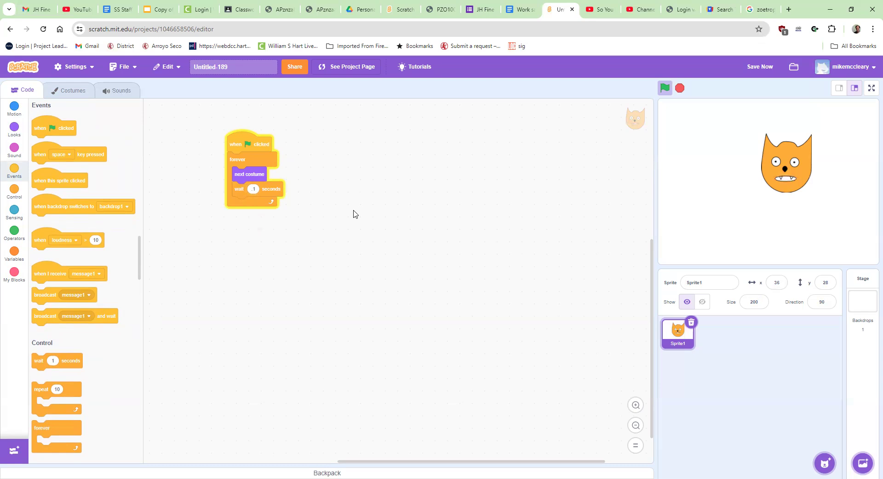
# Take the next costume and wait blocks out of the forever loop and lay them separately in the workspace.
pyautogui.click(265, 191)
pyautogui.moveTo(266, 188); pyautogui.dragTo(305, 297)
pyautogui.moveTo(286, 237); pyautogui.dragTo(253, 159)
pyautogui.moveTo(392, 234); pyautogui.dragTo(310, 224)
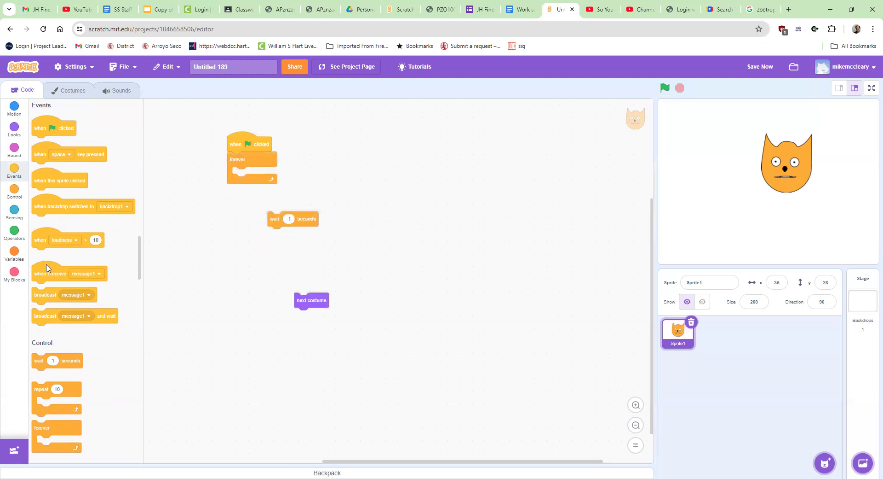
# Duplicate the loose .1-second wait block twice and place the copies beside the script.
pyautogui.rightClick(315, 219)
pyautogui.click(336, 222)
pyautogui.rightClick(366, 241)
pyautogui.click(345, 255)
pyautogui.rightClick(347, 244)
pyautogui.click(368, 253)
pyautogui.click(432, 249)
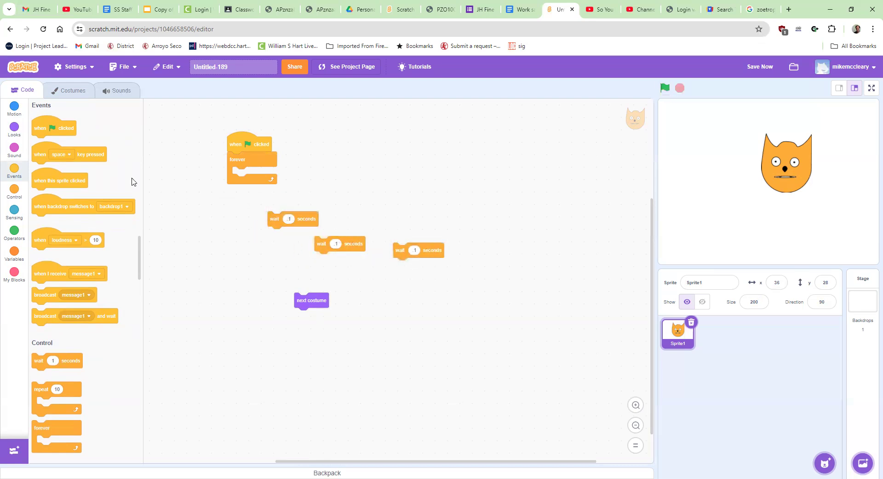
# Add a switch costume to costume1 block followed by a .1-second wait inside the forever loop.
pyautogui.click(14, 130)
pyautogui.moveTo(59, 215); pyautogui.dragTo(259, 175)
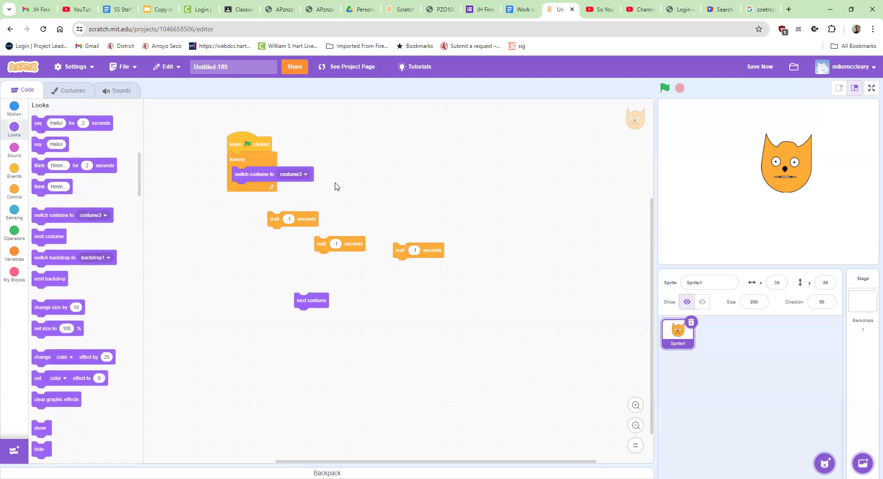
pyautogui.click(307, 175)
pyautogui.click(284, 198)
pyautogui.moveTo(322, 243); pyautogui.dragTo(251, 191)
# Duplicate the costume switch and wait pair, set the copy to costume2, append it in the loop, and move the spare wait aside.
pyautogui.rightClick(264, 178)
pyautogui.click(278, 184)
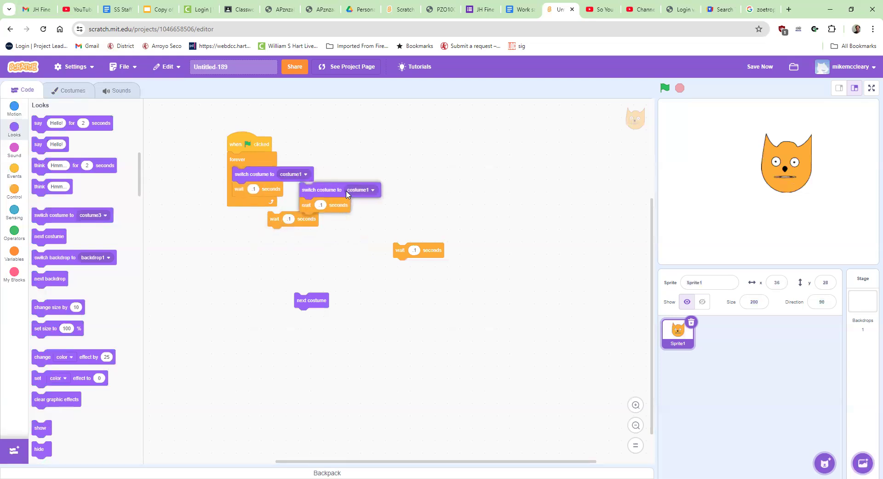
pyautogui.click(418, 181)
pyautogui.click(444, 177)
pyautogui.click(432, 216)
pyautogui.moveTo(391, 177); pyautogui.dragTo(253, 203)
pyautogui.moveTo(302, 219); pyautogui.dragTo(430, 235)
# Duplicate the four looped blocks, append them at the loop's end, and set the third costume switch to costume3.
pyautogui.rightClick(271, 181)
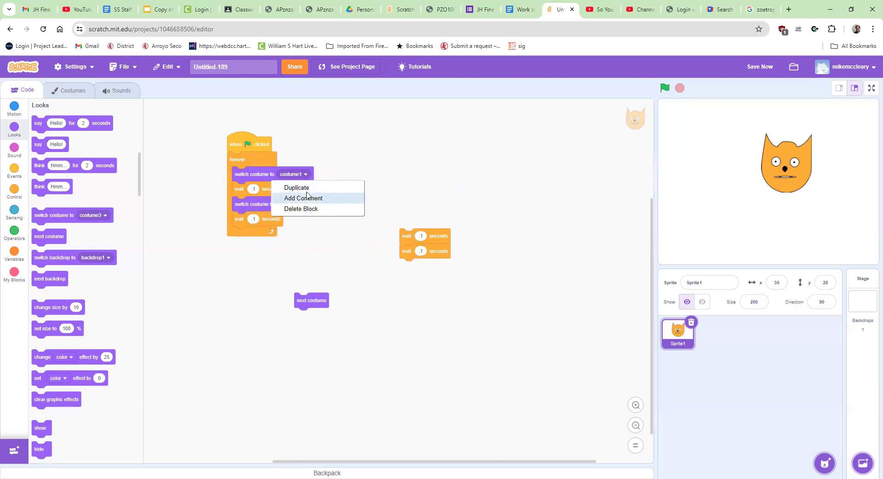
pyautogui.click(299, 188)
pyautogui.click(243, 260)
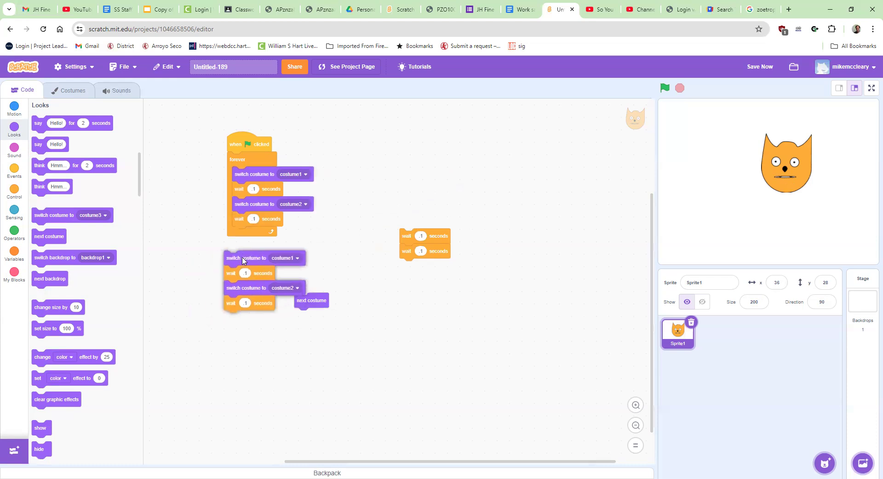
pyautogui.moveTo(243, 261); pyautogui.dragTo(251, 236)
pyautogui.click(295, 234)
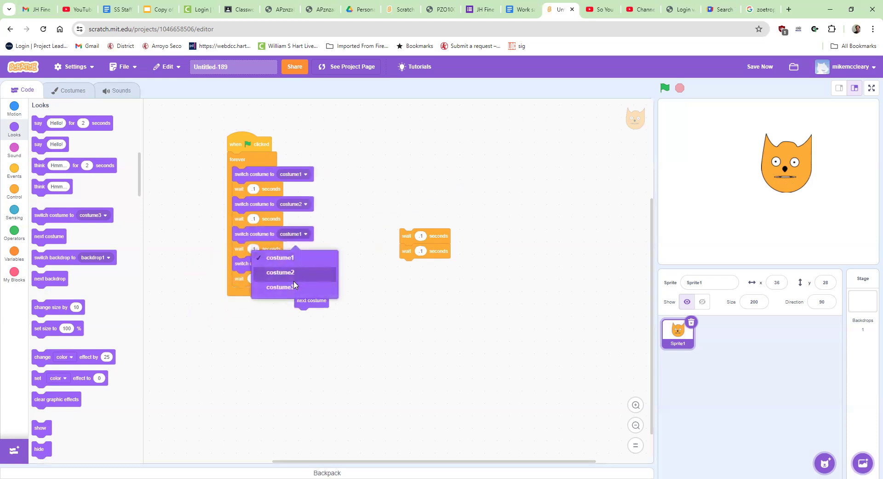
pyautogui.click(294, 276)
pyautogui.click(304, 235)
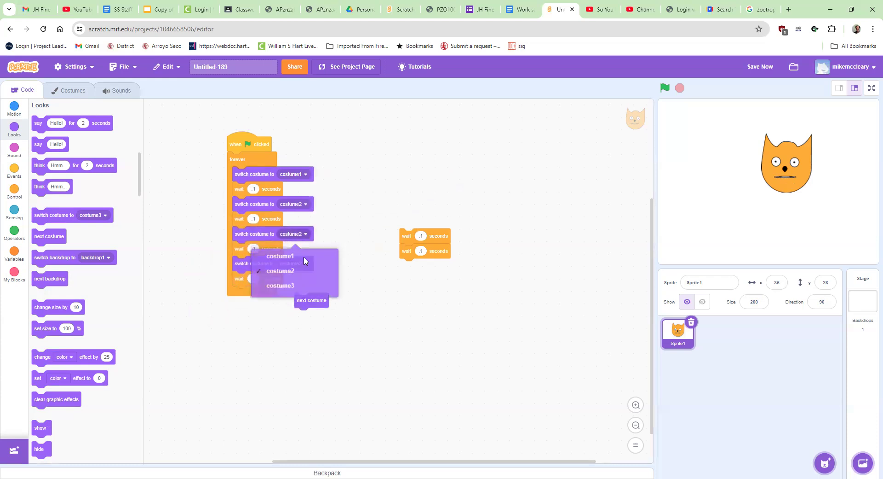
pyautogui.click(295, 286)
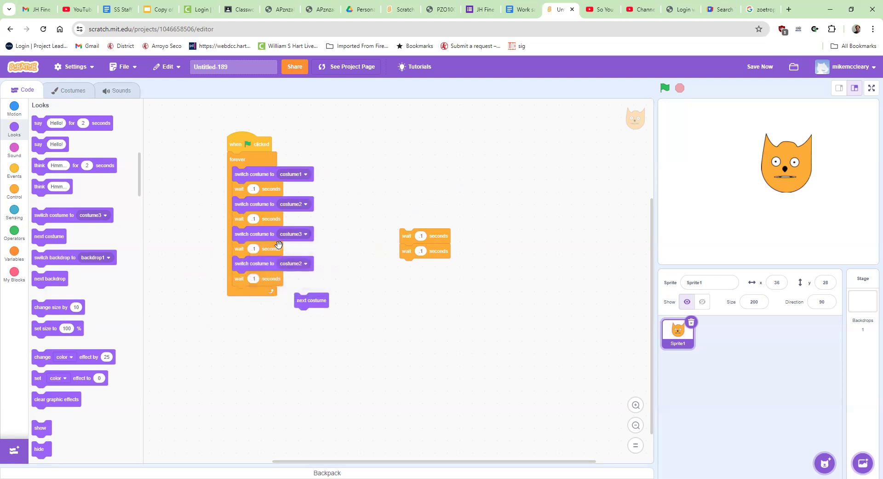
# Duplicate the eight-block costume sequence, append the copy inside the forever loop, and run the script.
pyautogui.rightClick(269, 178)
pyautogui.click(281, 188)
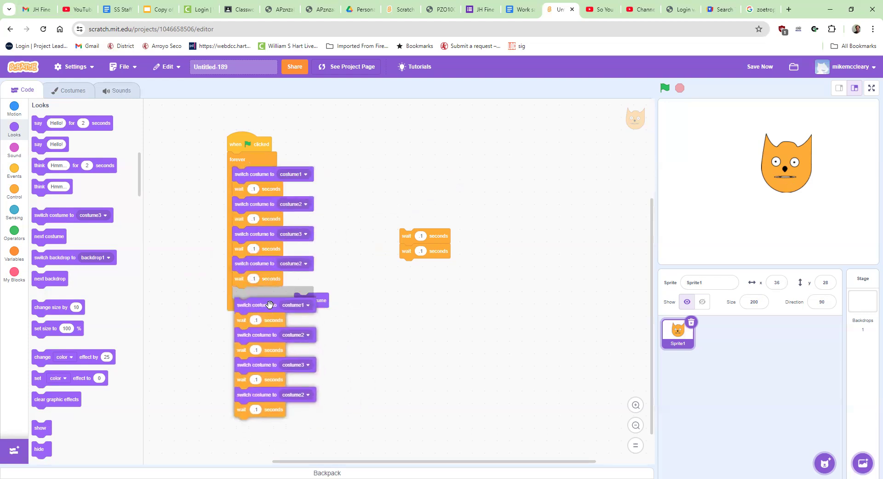
pyautogui.click(265, 307)
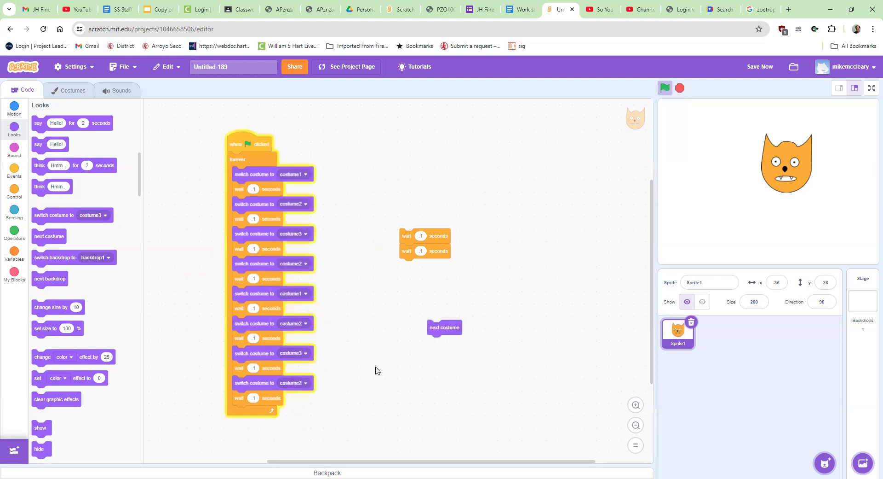
# Remove the blocks after the second costume1 switch and its wait from the loop, and stop the project.
pyautogui.moveTo(347, 368); pyautogui.dragTo(357, 359)
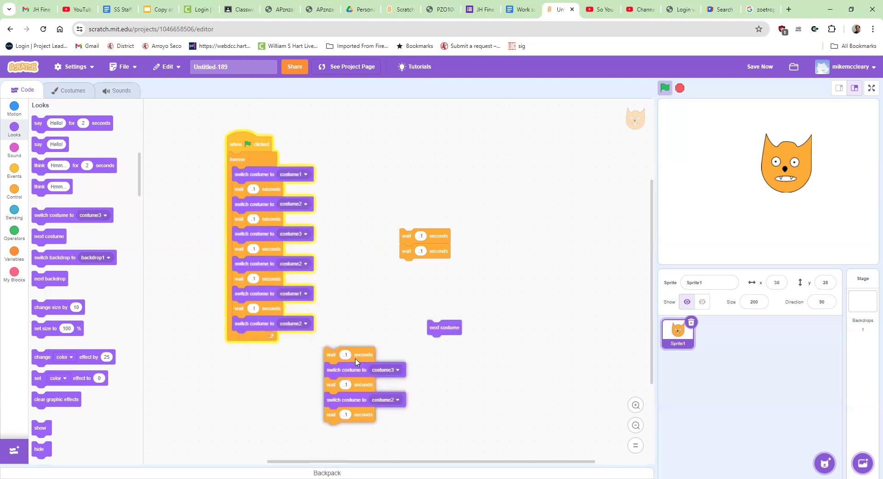
pyautogui.moveTo(270, 327); pyautogui.dragTo(262, 385)
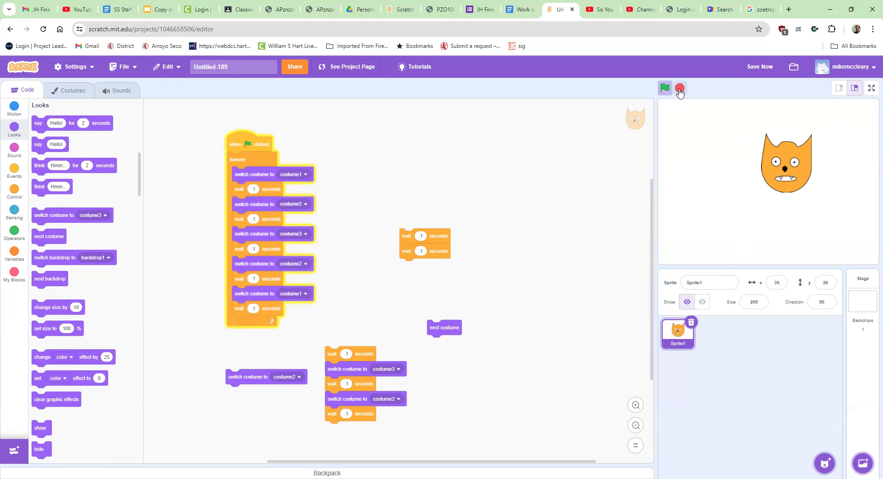
pyautogui.click(680, 90)
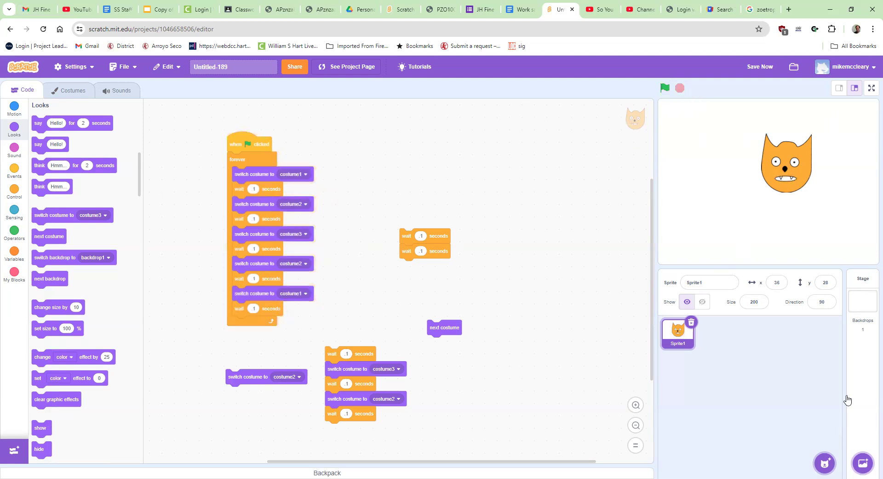
# Add a new painted sprite and draw a wide horizontal ellipse at the canvas centre as the animal's body.
pyautogui.click(819, 468)
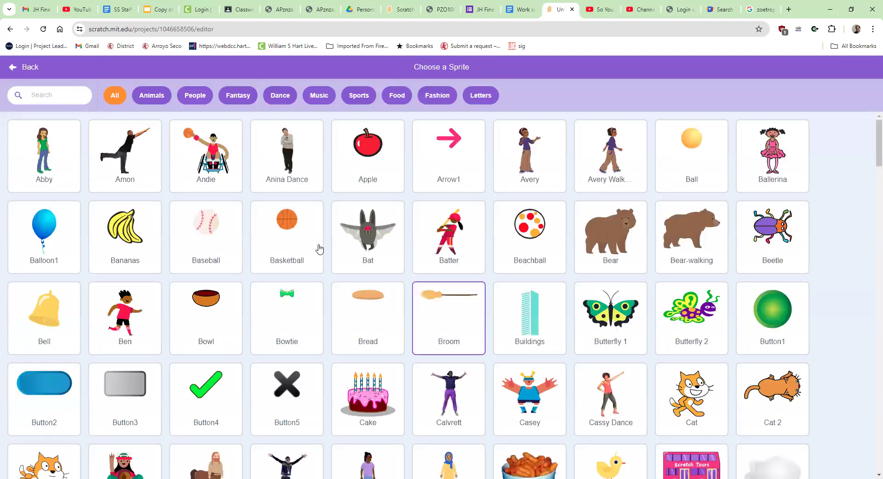
pyautogui.click(11, 67)
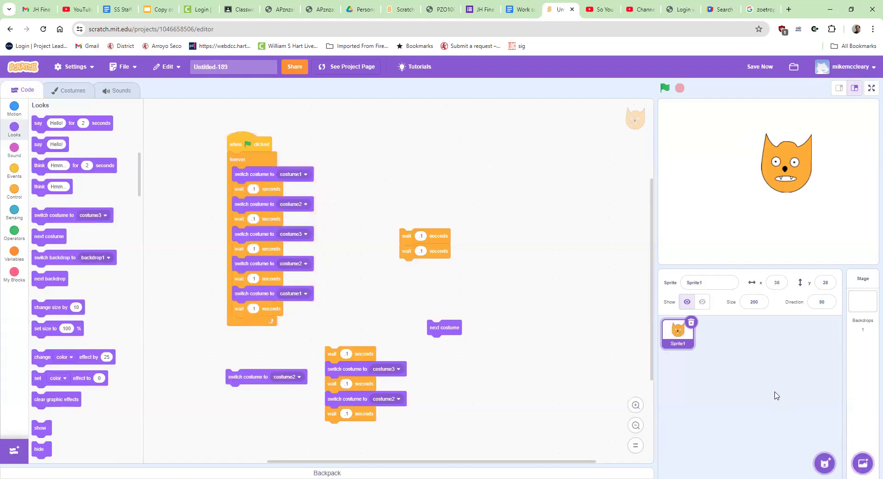
pyautogui.moveTo(825, 462)
pyautogui.click(825, 426)
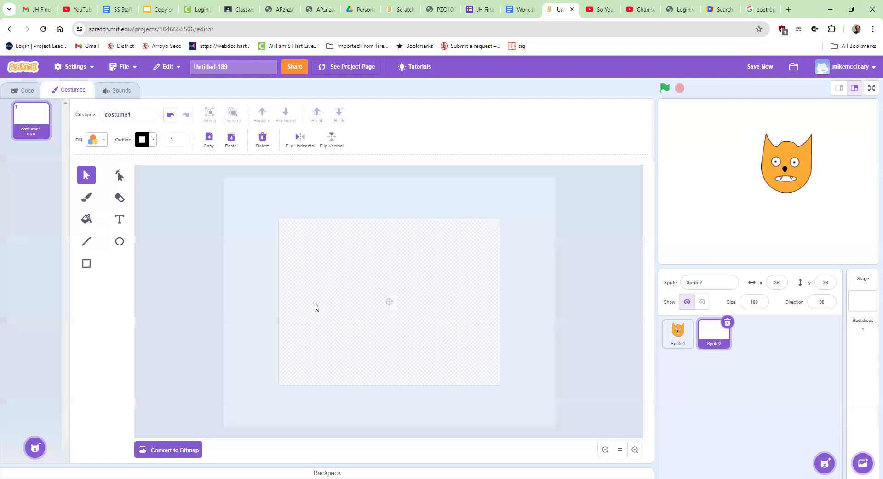
pyautogui.click(120, 243)
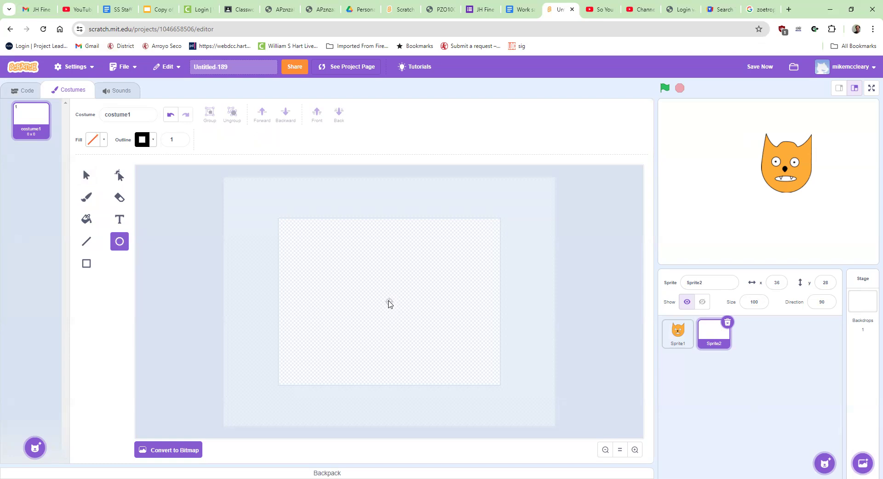
pyautogui.moveTo(369, 288); pyautogui.dragTo(409, 310)
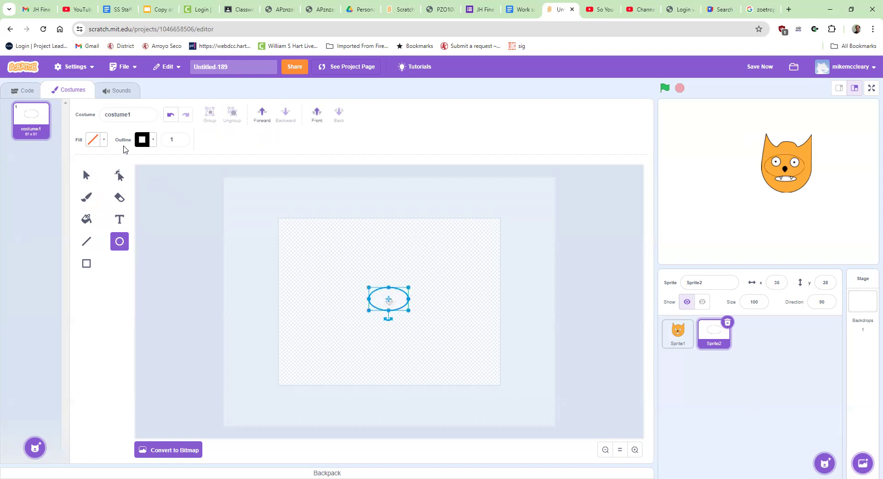
# Fill the body ellipse with solid brown, using color 11, saturation 100 and brightness 77.
pyautogui.click(102, 141)
pyautogui.moveTo(94, 192); pyautogui.dragTo(71, 198)
pyautogui.moveTo(116, 248); pyautogui.dragTo(105, 254)
pyautogui.click(324, 295)
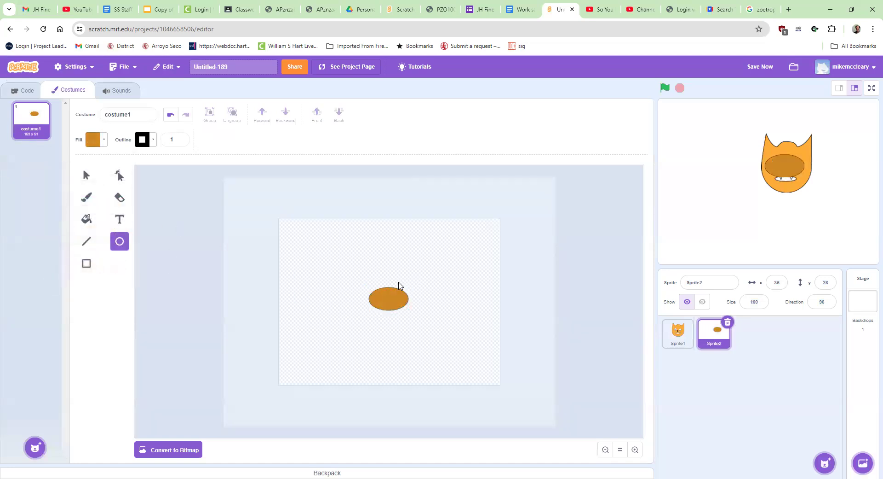
# Draw a circle for the head overlapping the body's upper right end and flatten it slightly into an oval.
pyautogui.moveTo(402, 279)
pyautogui.mouseDown()
pyautogui.moveTo(424, 307)
pyautogui.moveTo(421, 298)
pyautogui.mouseUp()
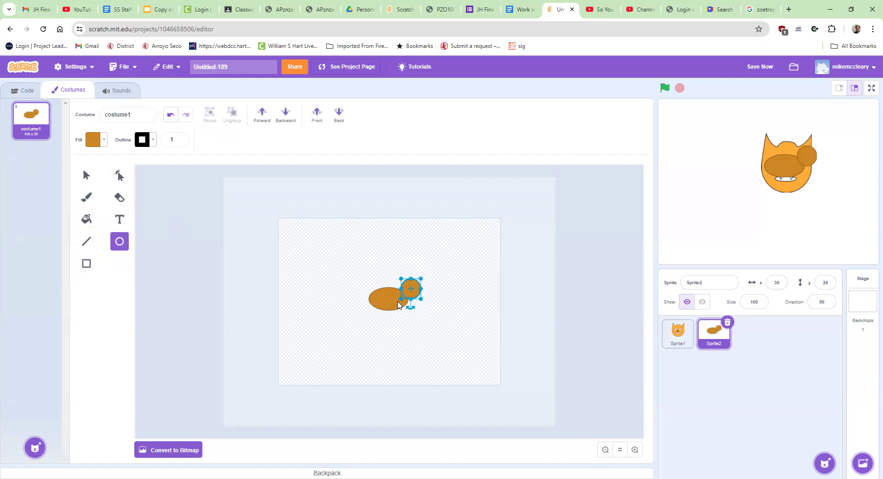
pyautogui.scroll(1, 393, 301)
pyautogui.scroll(3, 393, 302)
pyautogui.scroll(1, 444, 279)
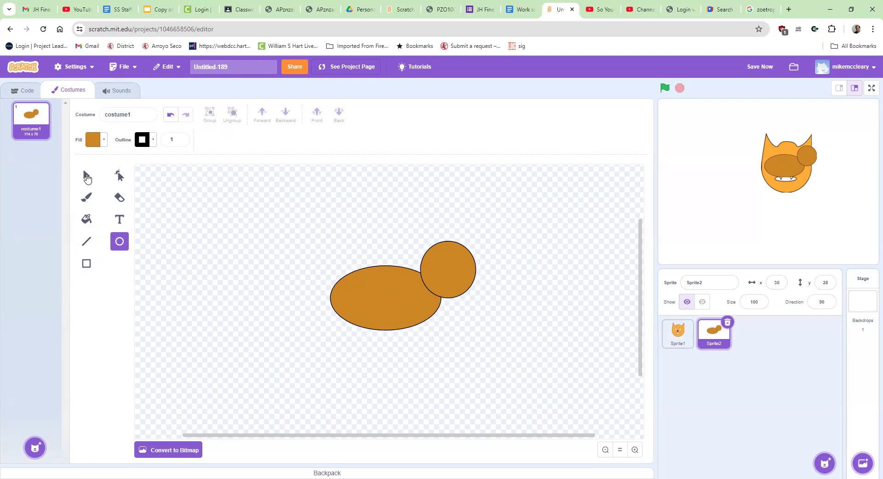
pyautogui.click(86, 175)
pyautogui.click(448, 249)
pyautogui.moveTo(448, 244); pyautogui.dragTo(453, 266)
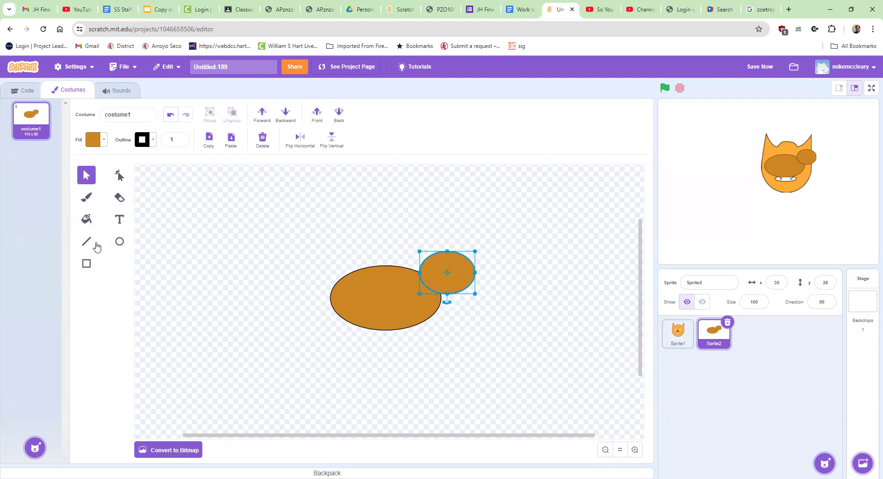
# Draw a narrow upright ellipse as an ear on the head's left edge and set its fill brightness to 0.
pyautogui.click(120, 242)
pyautogui.moveTo(415, 257); pyautogui.dragTo(426, 295)
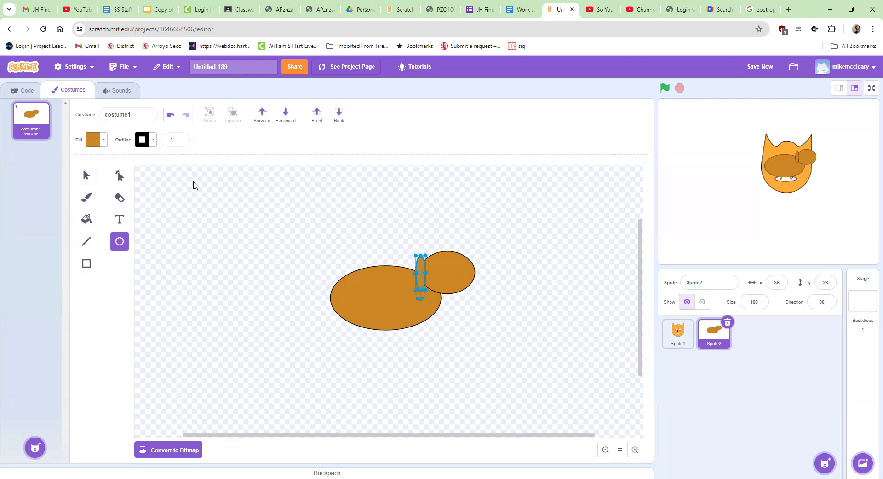
pyautogui.click(97, 141)
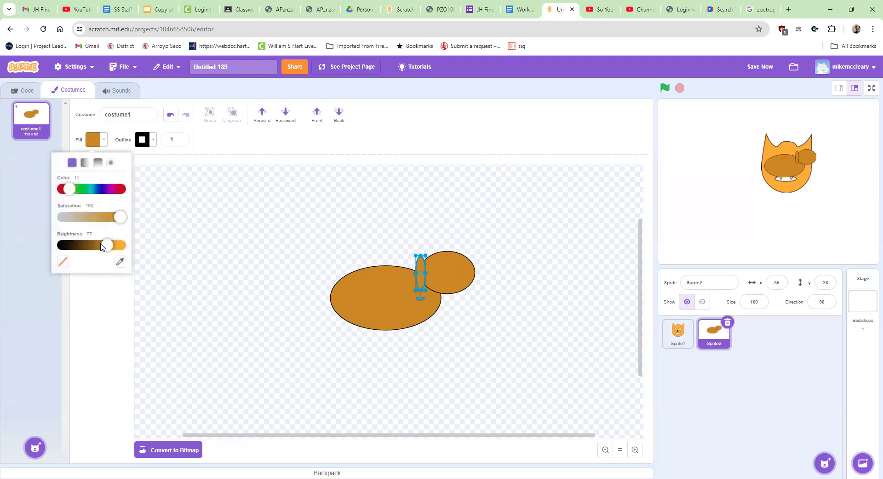
pyautogui.moveTo(107, 246); pyautogui.dragTo(55, 246)
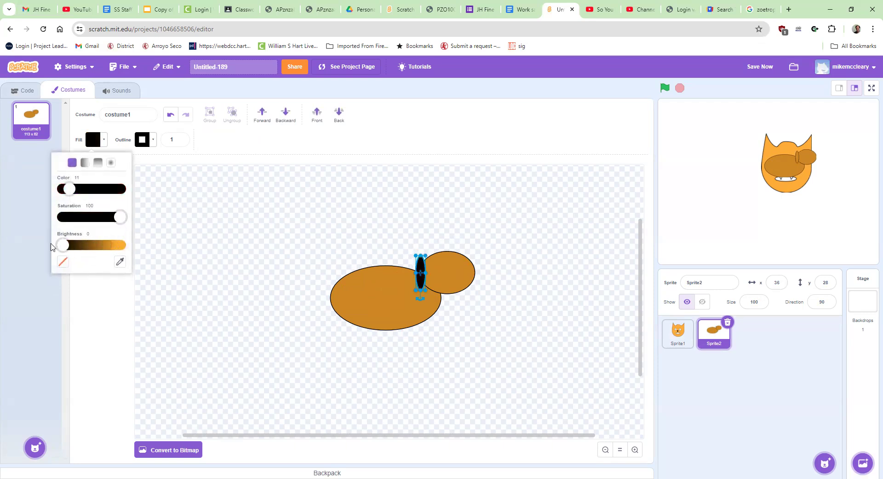
pyautogui.click(329, 271)
pyautogui.moveTo(423, 280); pyautogui.dragTo(416, 265)
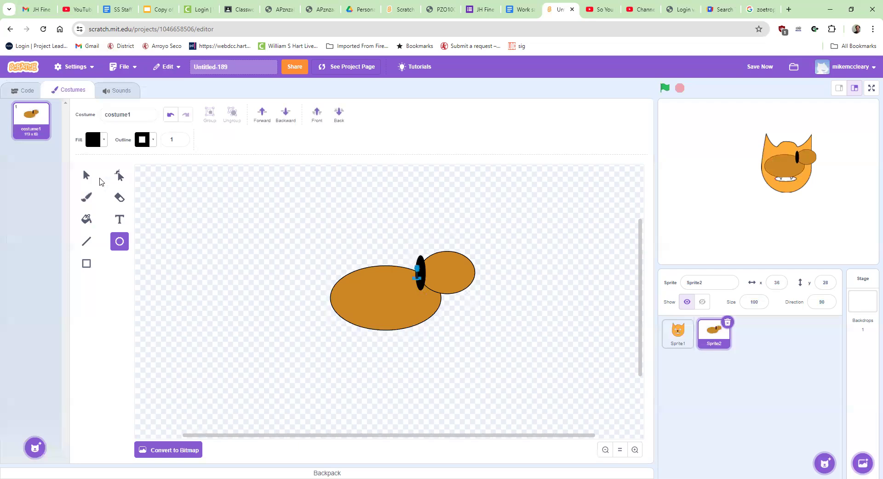
pyautogui.hotkey('ctrl', 'z')
pyautogui.hotkey('ctrl', 'z')
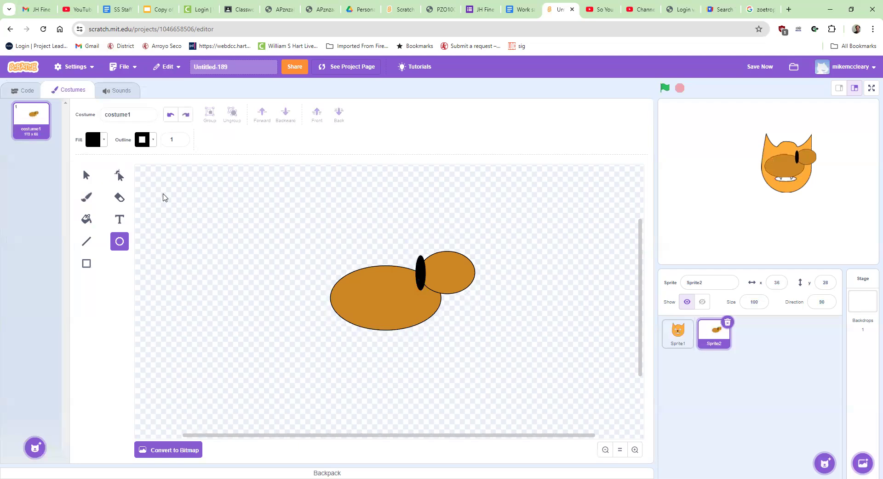
# Nudge the black ear into place, then copy it and position the copy on the head's right edge.
pyautogui.click(86, 175)
pyautogui.moveTo(418, 273); pyautogui.dragTo(419, 276)
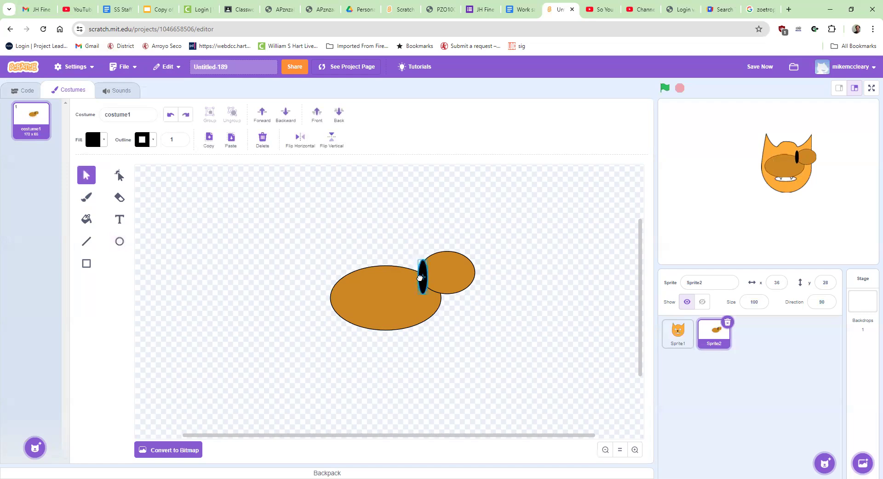
pyautogui.click(420, 277)
pyautogui.hotkey('ctrl', 'd')
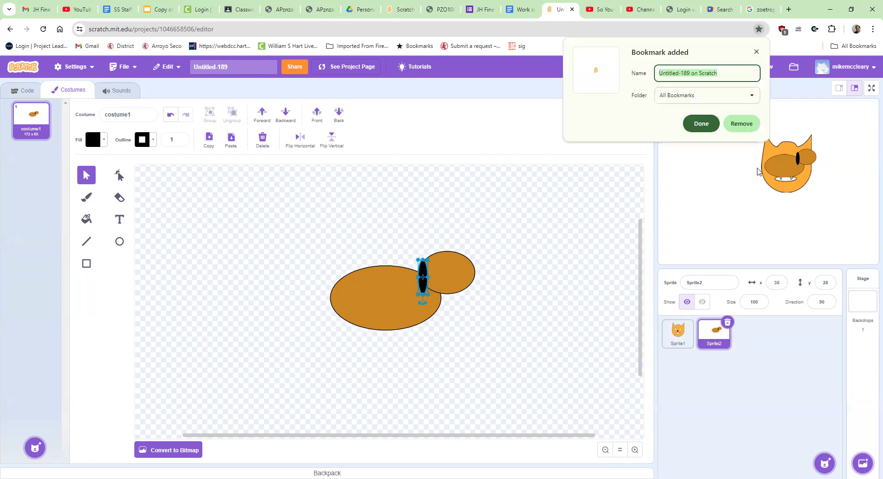
pyautogui.click(756, 52)
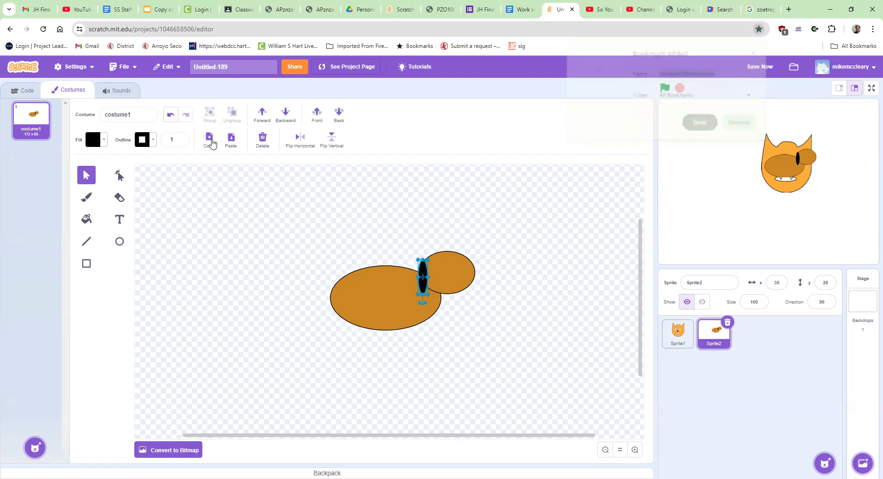
pyautogui.click(231, 139)
pyautogui.moveTo(423, 283); pyautogui.dragTo(474, 285)
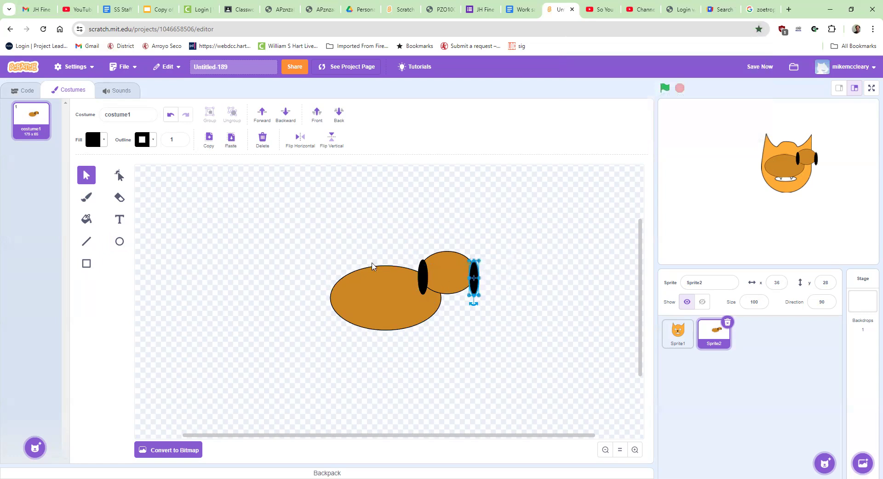
# Draw a small oval eye in the empty area above the body and fill it with white.
pyautogui.click(120, 241)
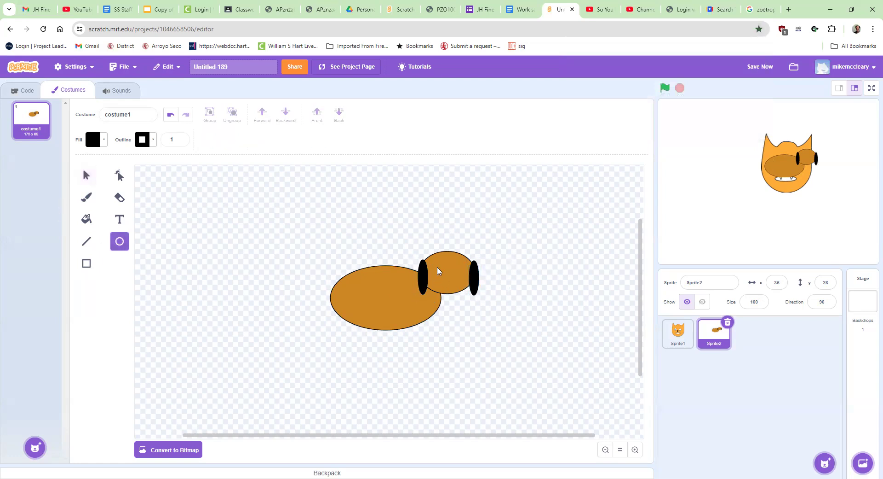
pyautogui.moveTo(291, 210); pyautogui.dragTo(304, 228)
pyautogui.click(94, 139)
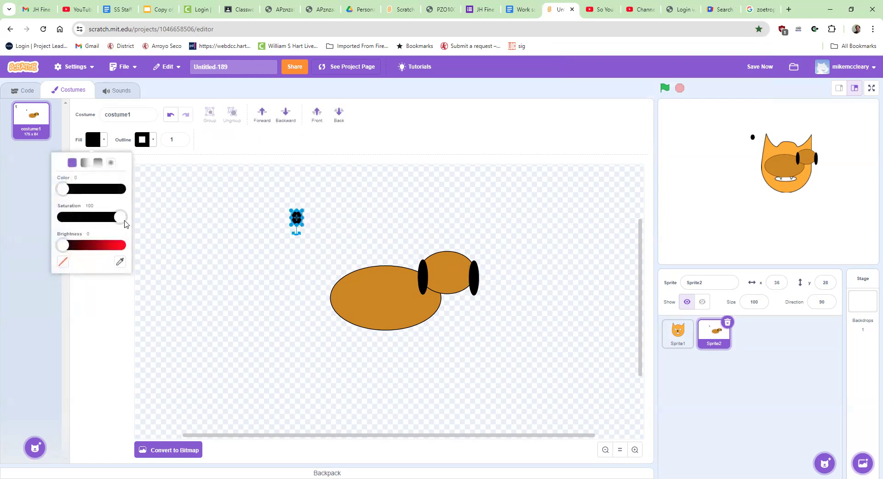
pyautogui.moveTo(123, 222); pyautogui.dragTo(183, 248)
pyautogui.click(227, 255)
# Delete the stray tall ellipse and move the white eye onto the left half of the head.
pyautogui.moveTo(297, 219); pyautogui.dragTo(314, 267)
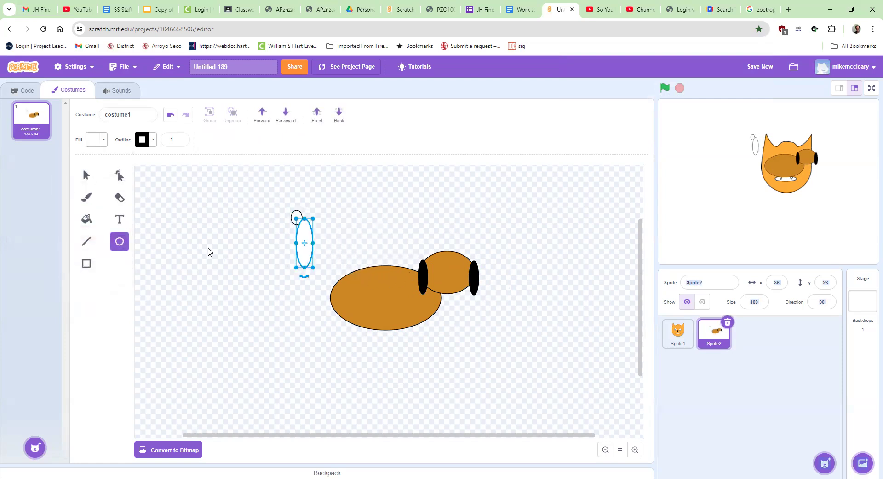
pyautogui.press('Delete')
pyautogui.click(84, 173)
pyautogui.click(291, 223)
pyautogui.moveTo(294, 224); pyautogui.dragTo(435, 272)
# Duplicate the white eye and place the copy level with it on the right half of the head.
pyautogui.hotkey('ctrl', 'd')
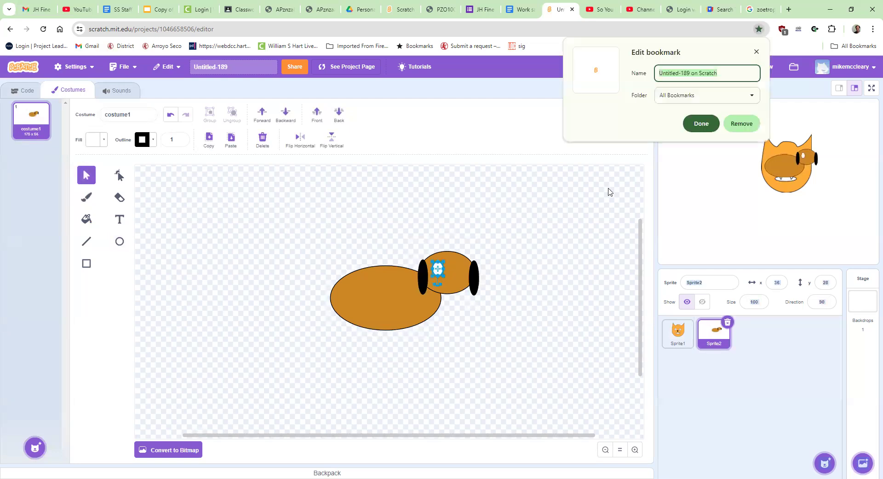
pyautogui.click(748, 130)
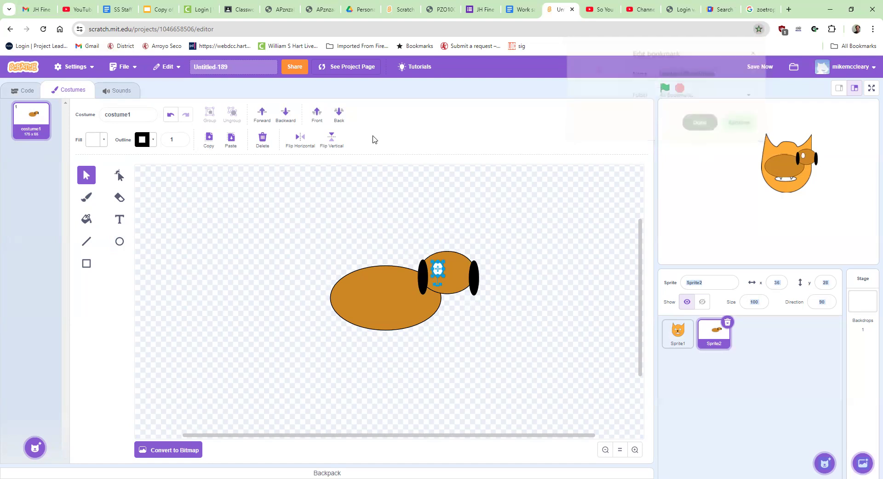
pyautogui.click(208, 138)
pyautogui.click(231, 138)
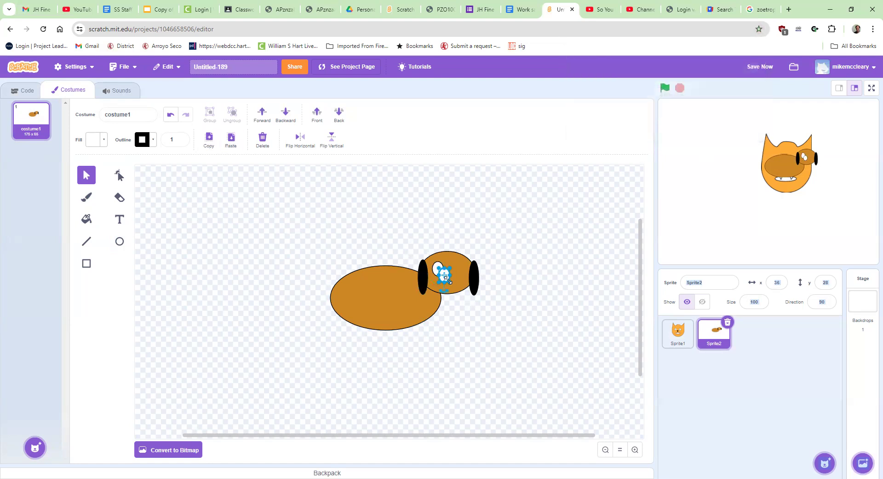
pyautogui.scroll(1, 455, 288)
pyautogui.scroll(2, 455, 288)
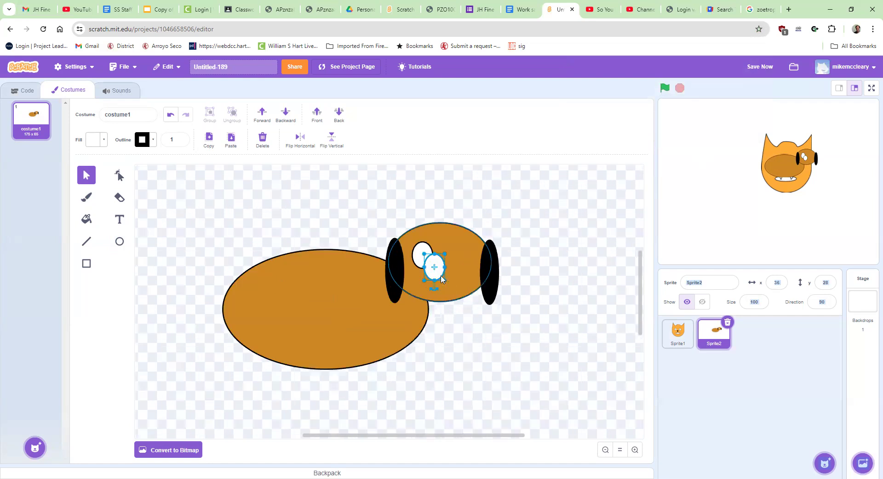
pyautogui.moveTo(422, 267); pyautogui.dragTo(457, 260)
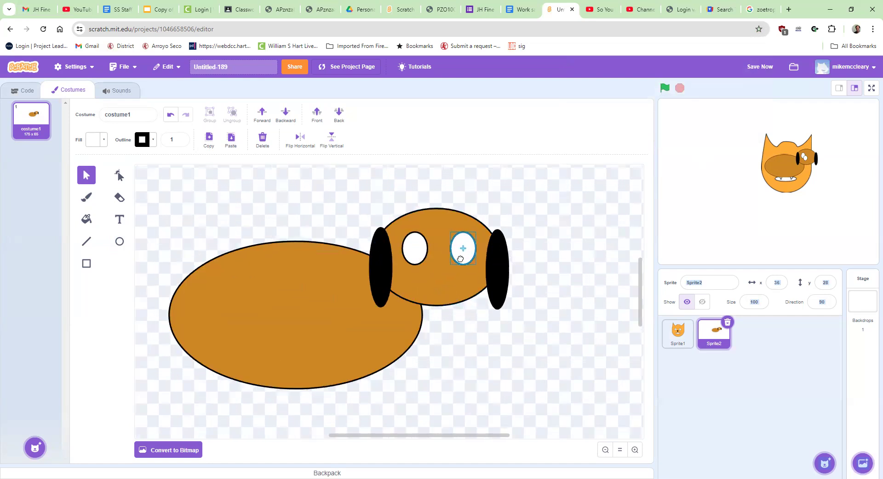
pyautogui.click(481, 376)
# Draw a tiny circular pupil inside each of the two white eyes.
pyautogui.click(119, 242)
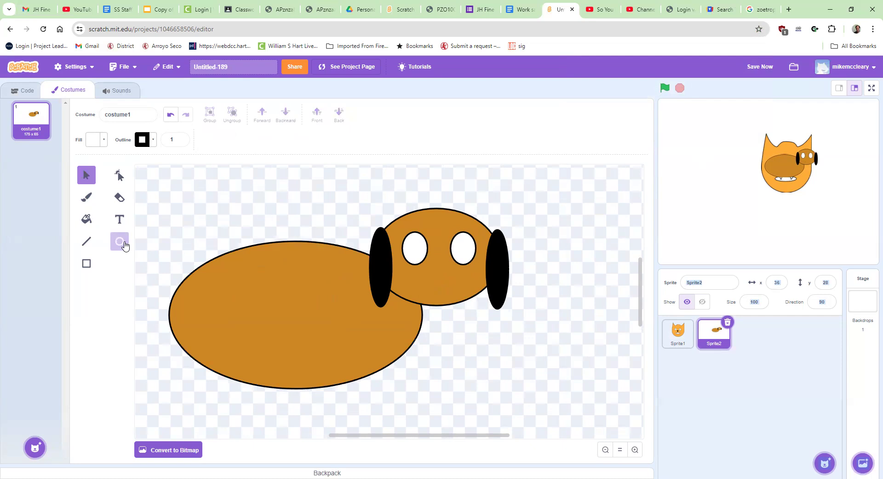
pyautogui.moveTo(413, 246)
pyautogui.mouseDown()
pyautogui.moveTo(423, 258)
pyautogui.moveTo(465, 258)
pyautogui.mouseUp()
pyautogui.click(458, 328)
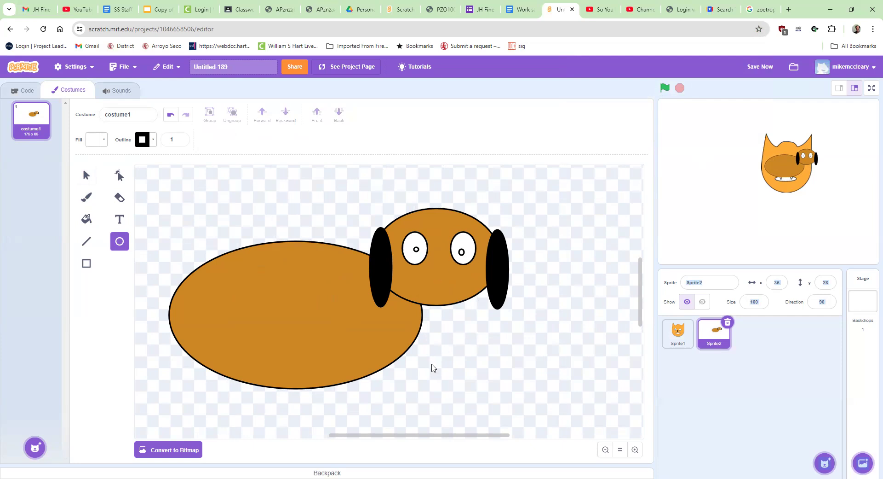
# Draw a short straight tail line slanting down and outward from the body's left end.
pyautogui.scroll(2, 434, 365)
pyautogui.scroll(-3, 436, 365)
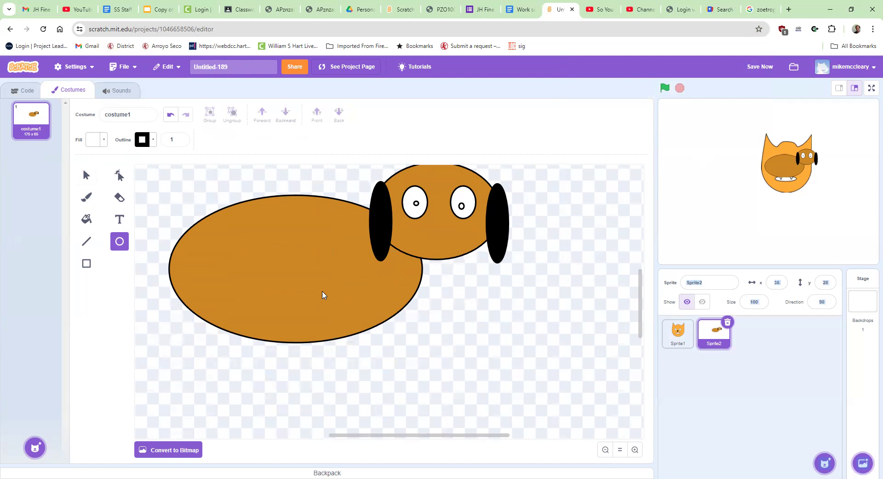
pyautogui.moveTo(427, 434); pyautogui.dragTo(402, 439)
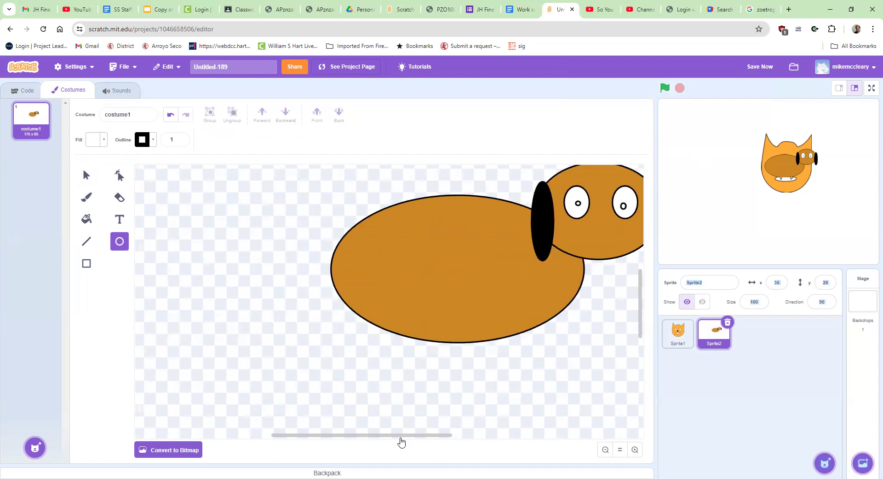
pyautogui.click(87, 241)
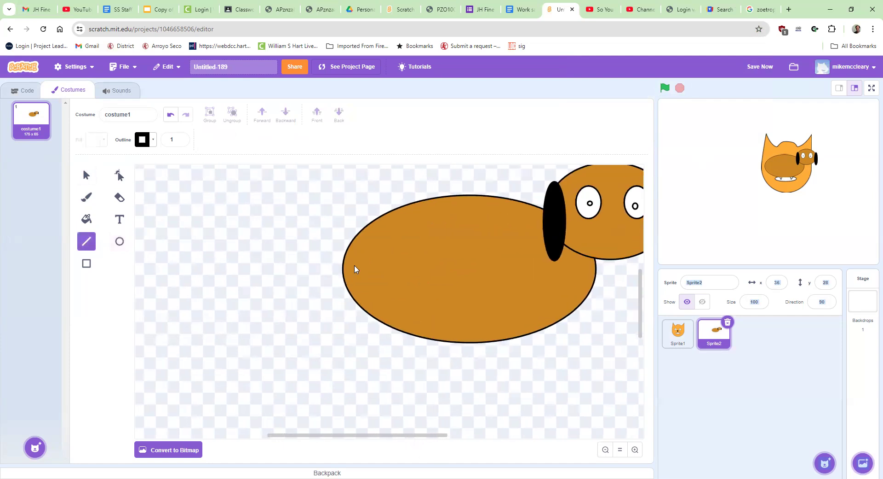
pyautogui.moveTo(347, 261); pyautogui.dragTo(306, 285)
# Draw a small upright oval just below the body's front end and fill it with the brown sampled from the body.
pyautogui.click(87, 264)
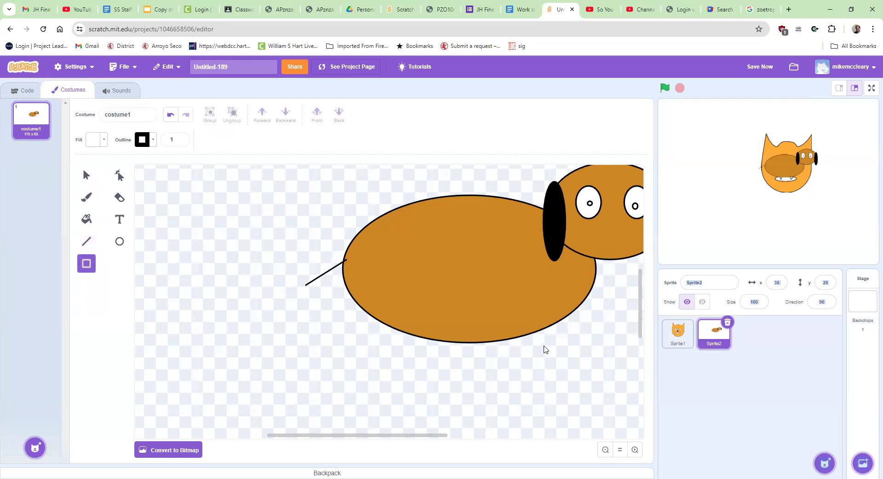
pyautogui.click(120, 241)
pyautogui.moveTo(536, 335); pyautogui.dragTo(552, 354)
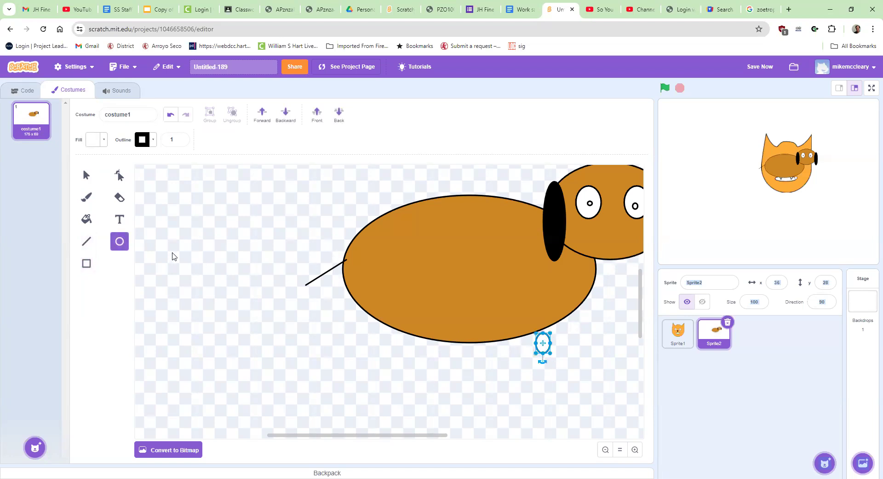
pyautogui.click(87, 219)
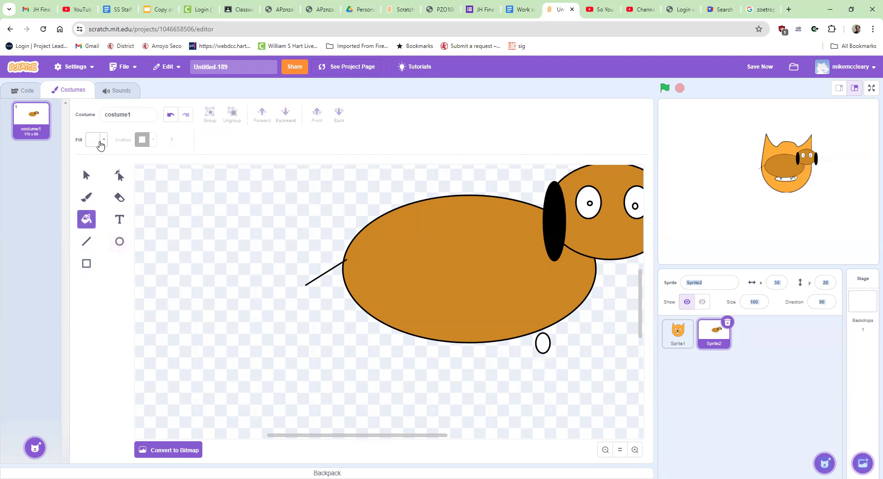
pyautogui.click(100, 143)
pyautogui.click(120, 261)
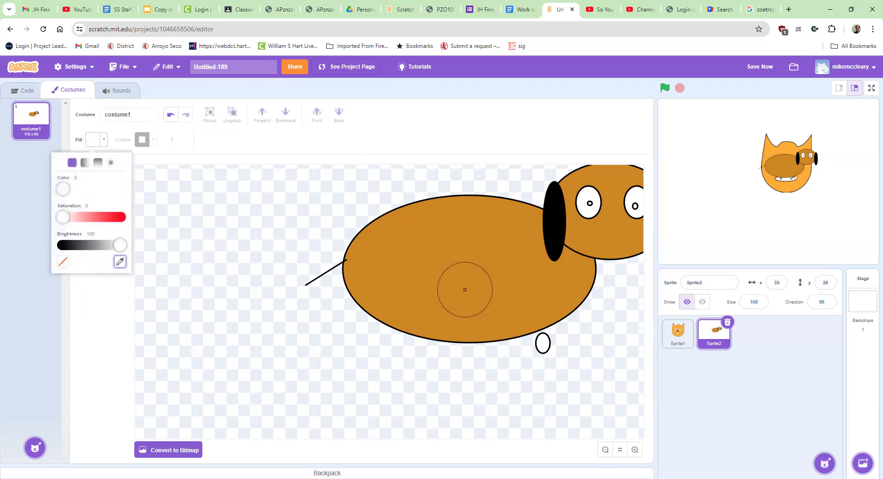
pyautogui.click(465, 289)
pyautogui.click(102, 304)
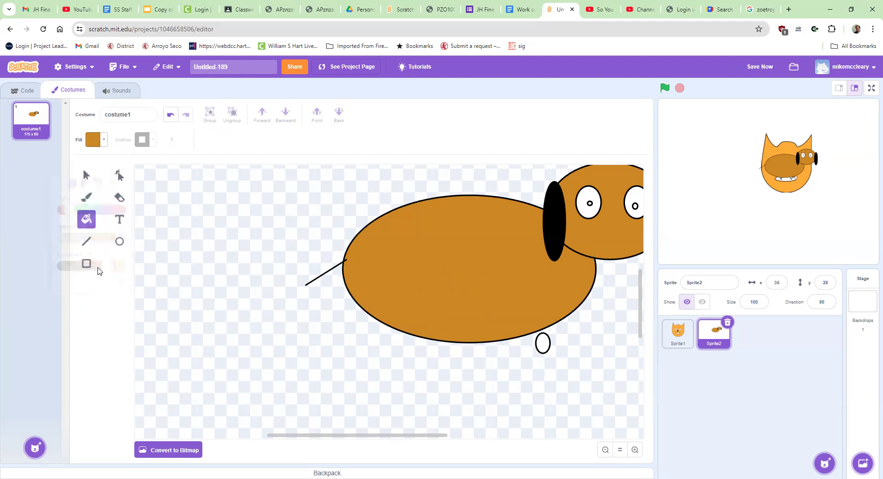
pyautogui.click(543, 345)
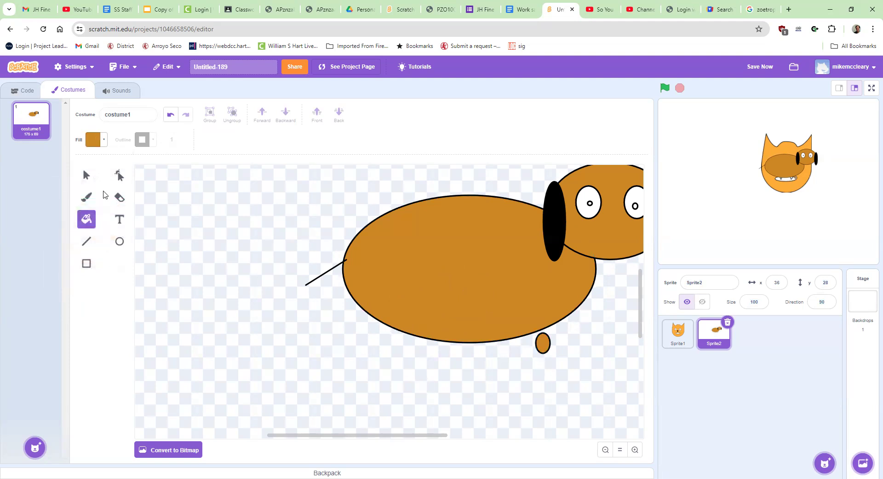
# Stretch the small brown oval downward into a long thin leg and reshape its points to form a forward-pointing foot.
pyautogui.click(86, 175)
pyautogui.click(544, 351)
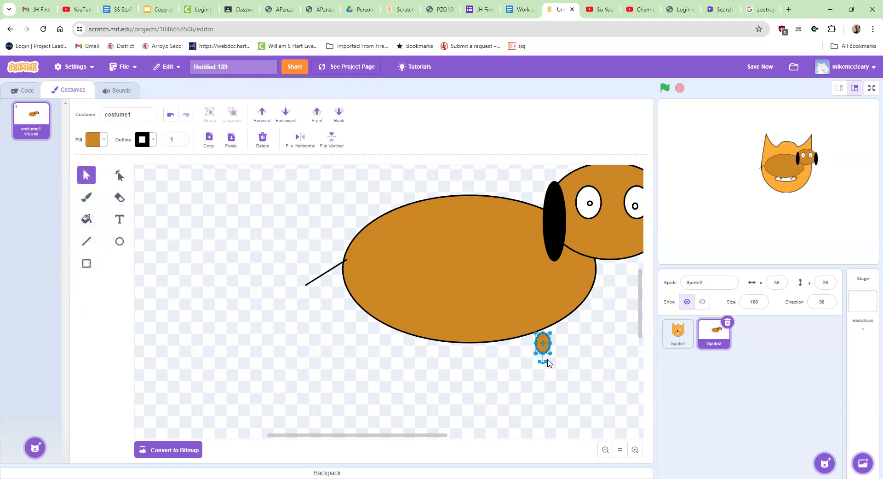
pyautogui.moveTo(543, 354); pyautogui.dragTo(543, 413)
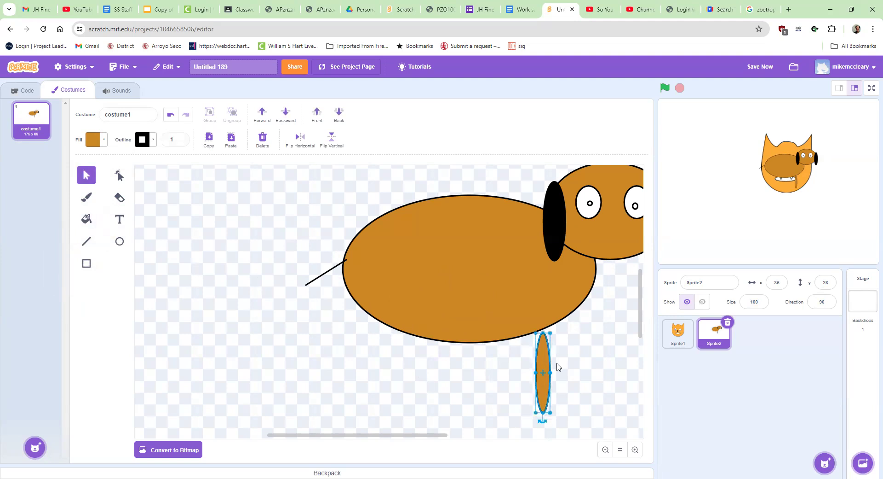
pyautogui.click(120, 174)
pyautogui.moveTo(540, 344); pyautogui.dragTo(546, 327)
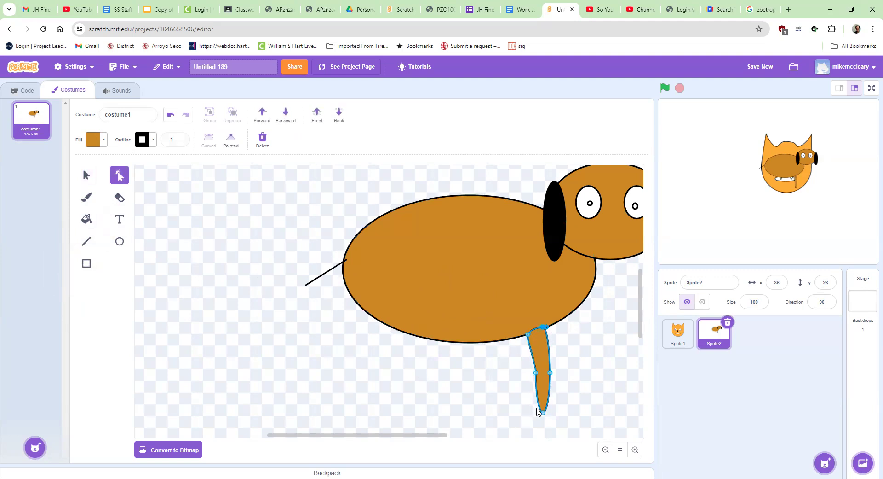
pyautogui.moveTo(544, 415); pyautogui.dragTo(566, 394)
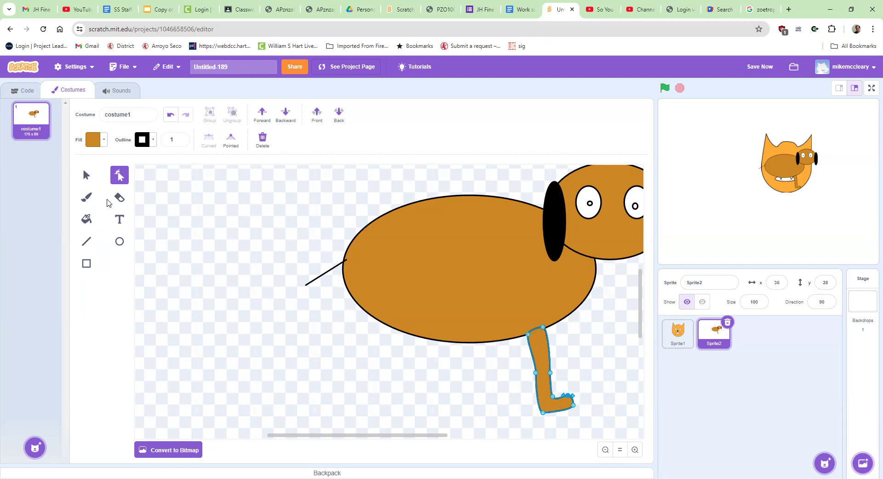
# Move the leg up to overlap the body, then paste three copies and place one beside it and two under the rear.
pyautogui.click(86, 175)
pyautogui.moveTo(544, 387); pyautogui.dragTo(547, 371)
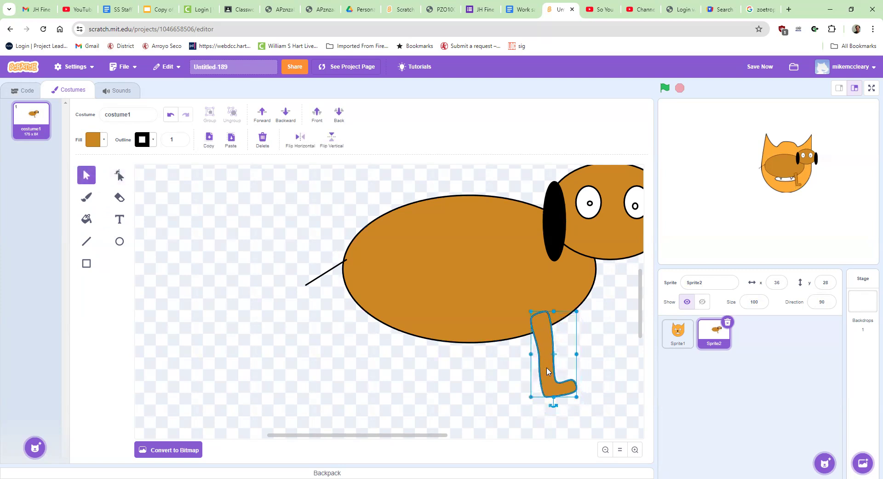
pyautogui.click(208, 141)
pyautogui.click(231, 138)
pyautogui.click(231, 138)
pyautogui.click(231, 138)
pyautogui.moveTo(589, 391); pyautogui.dragTo(510, 351)
pyautogui.moveTo(581, 381); pyautogui.dragTo(392, 343)
pyautogui.moveTo(556, 366); pyautogui.dragTo(429, 338)
pyautogui.click(460, 421)
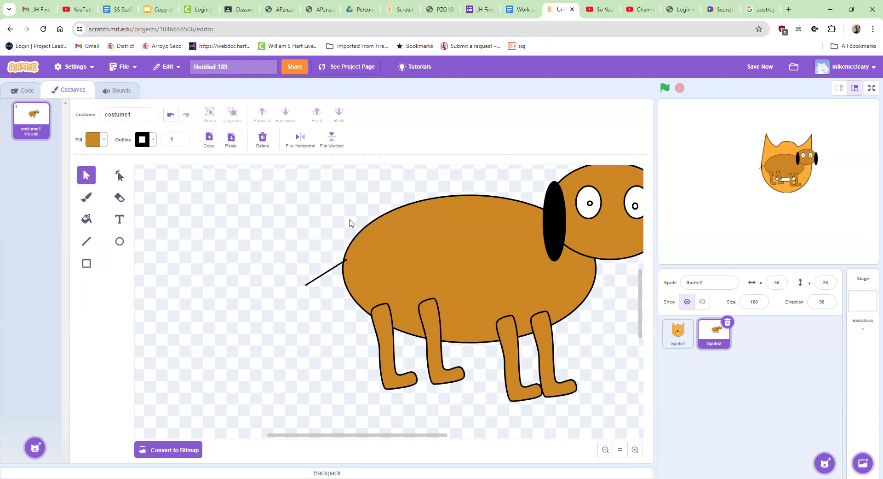
# Send the inner rear leg and the inner front leg to the back, behind the body.
pyautogui.click(434, 351)
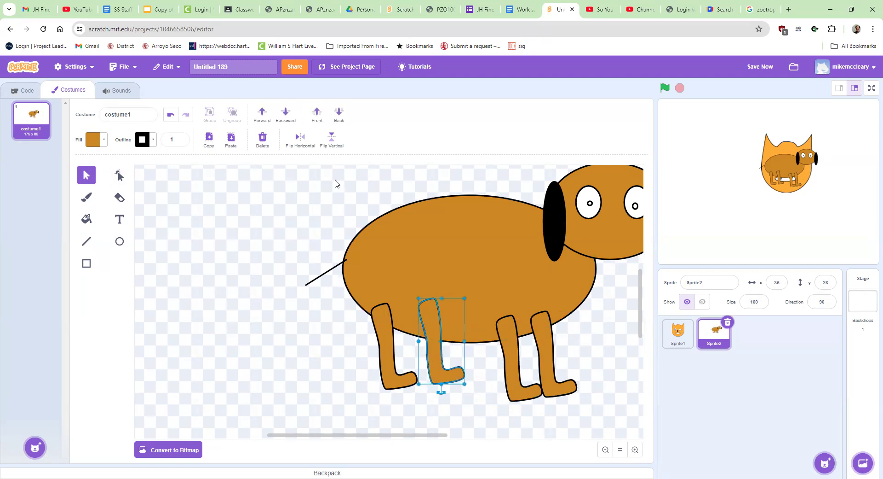
pyautogui.click(284, 113)
pyautogui.click(283, 113)
pyautogui.click(340, 117)
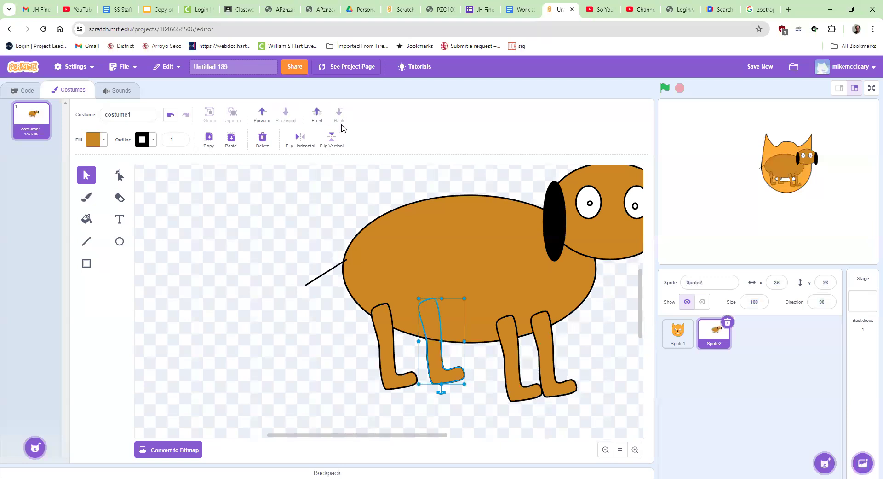
pyautogui.click(517, 350)
pyautogui.click(339, 114)
pyautogui.click(589, 338)
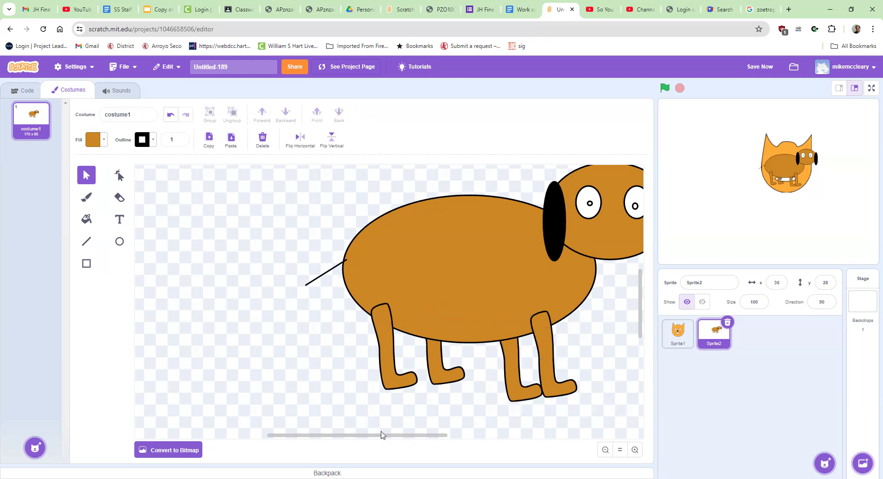
# Draw a thin, flat oval mouth below the eyes and fill it light grey with saturation 0 and brightness 81.
pyautogui.scroll(-5, 535, 358)
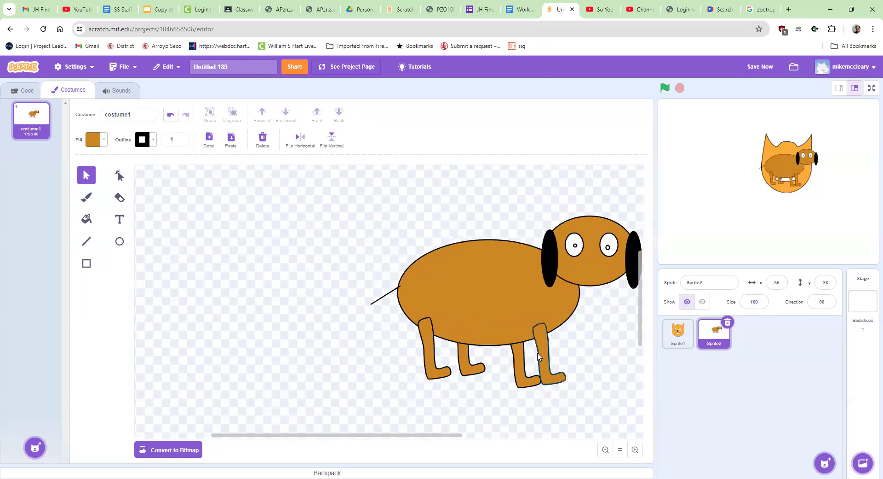
pyautogui.click(120, 247)
pyautogui.moveTo(572, 277); pyautogui.dragTo(604, 277)
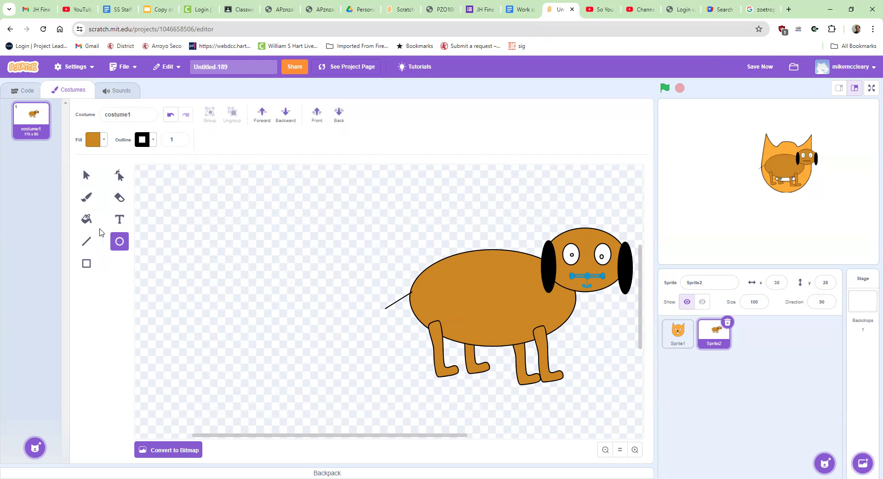
pyautogui.click(106, 141)
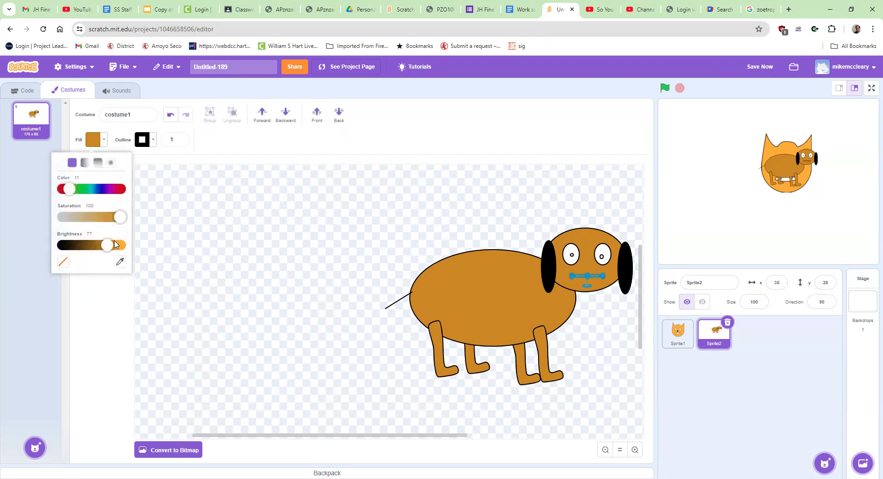
pyautogui.moveTo(123, 223); pyautogui.dragTo(59, 230)
pyautogui.moveTo(105, 248)
pyautogui.mouseDown()
pyautogui.moveTo(126, 247)
pyautogui.moveTo(112, 247)
pyautogui.mouseUp()
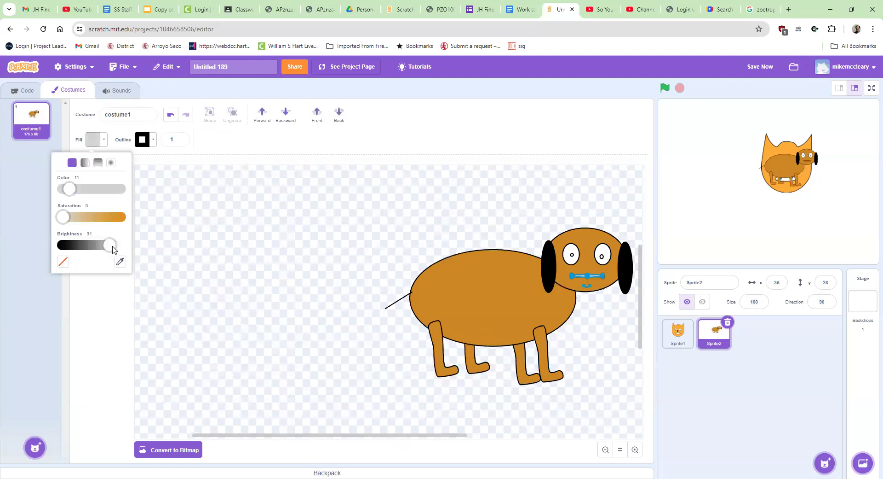
pyautogui.click(92, 311)
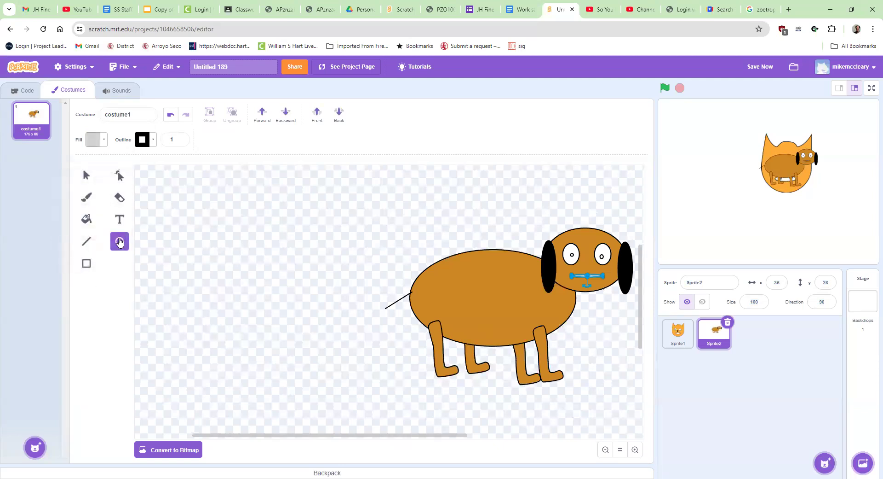
# Draw a small oval nose between the eyes and mouth and fill it black.
pyautogui.moveTo(583, 263); pyautogui.dragTo(592, 267)
pyautogui.click(86, 175)
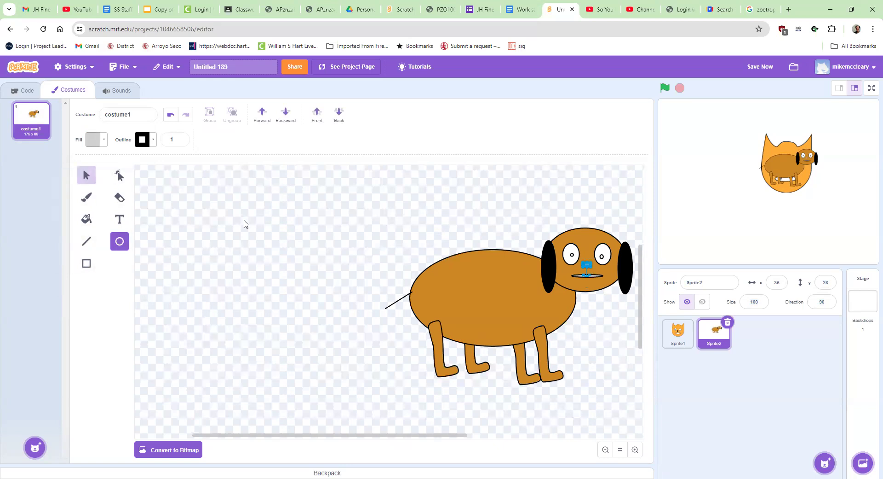
pyautogui.scroll(3, 607, 270)
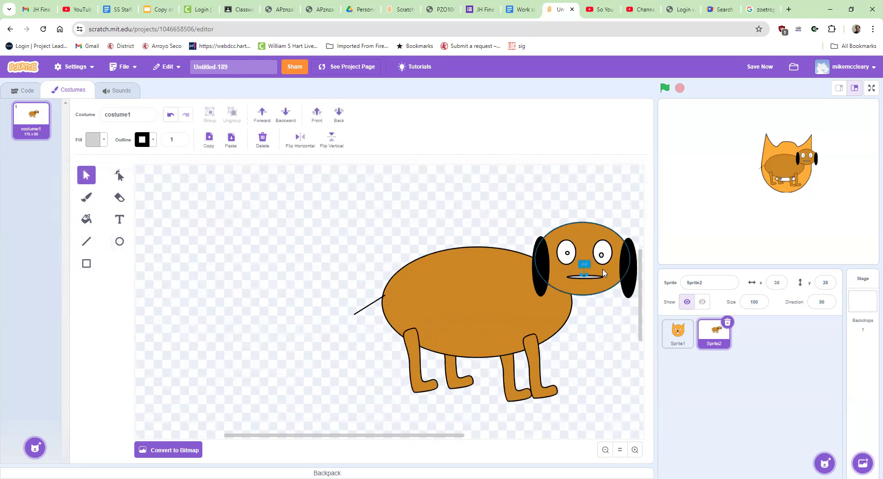
pyautogui.click(102, 146)
pyautogui.moveTo(111, 251); pyautogui.dragTo(68, 281)
pyautogui.click(197, 343)
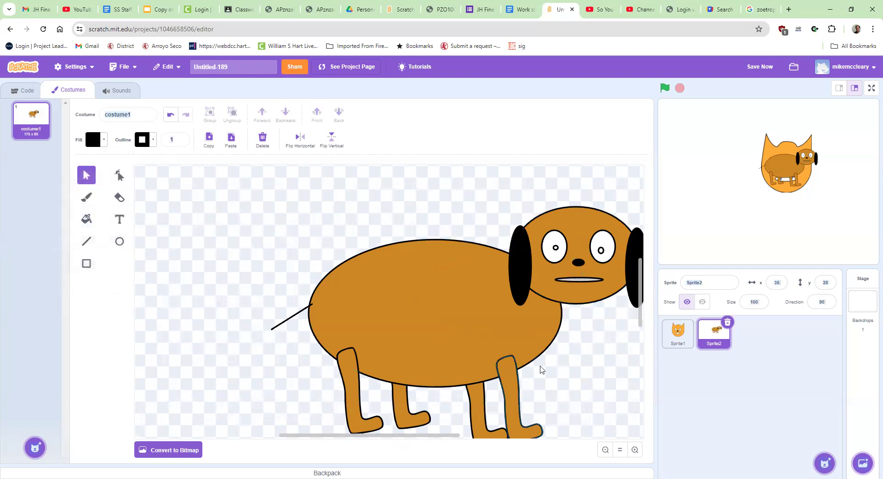
# Delete the straight tail line from the rear end of the dog's body.
pyautogui.scroll(-3, 551, 366)
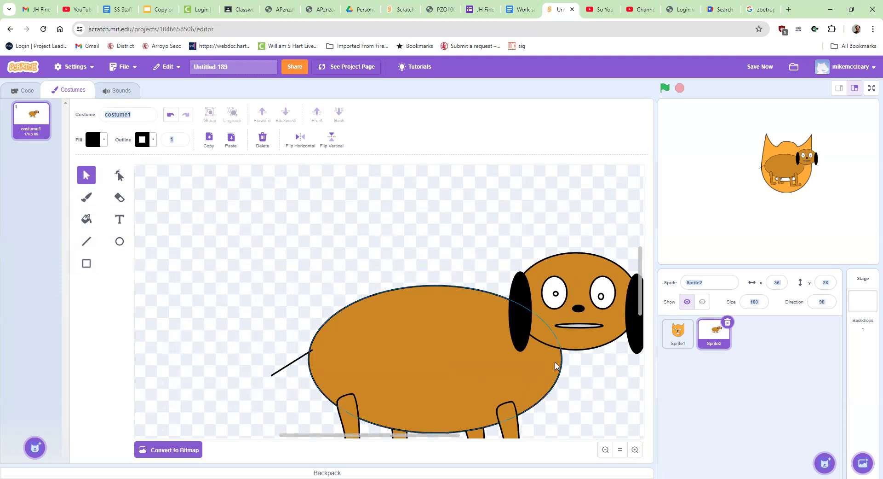
pyautogui.scroll(-3, 585, 385)
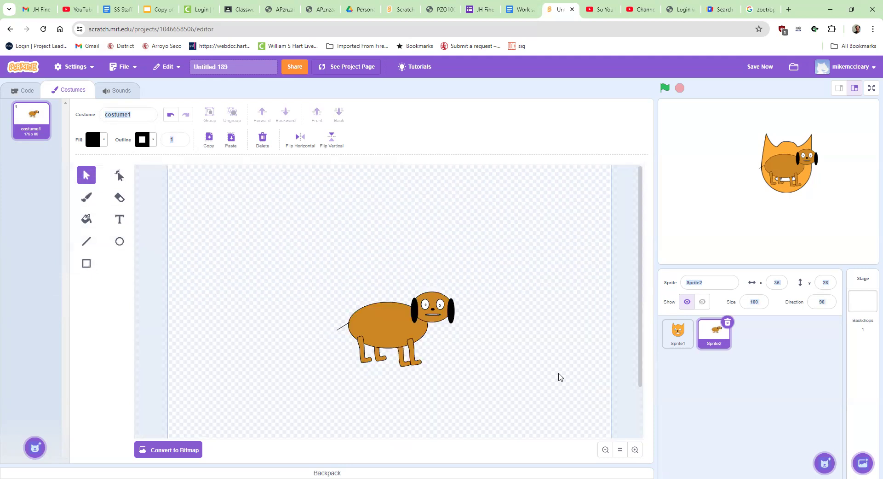
pyautogui.scroll(1, 440, 316)
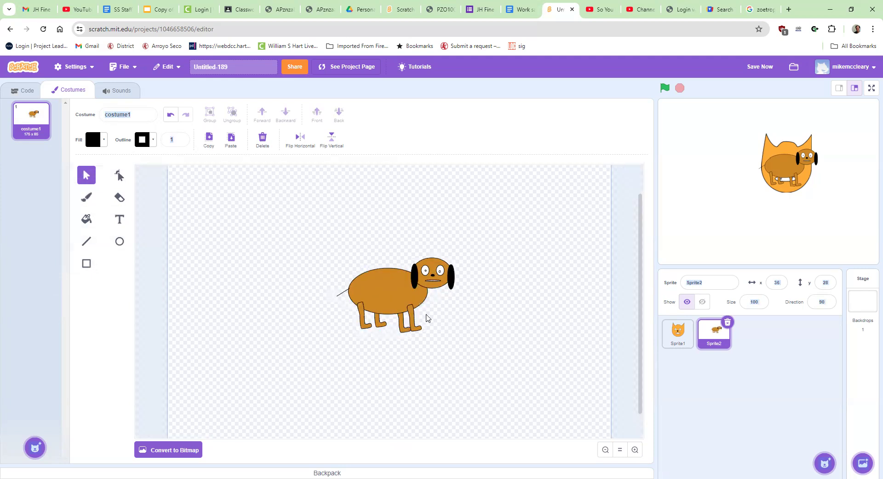
pyautogui.scroll(1, 445, 316)
pyautogui.scroll(1, 328, 294)
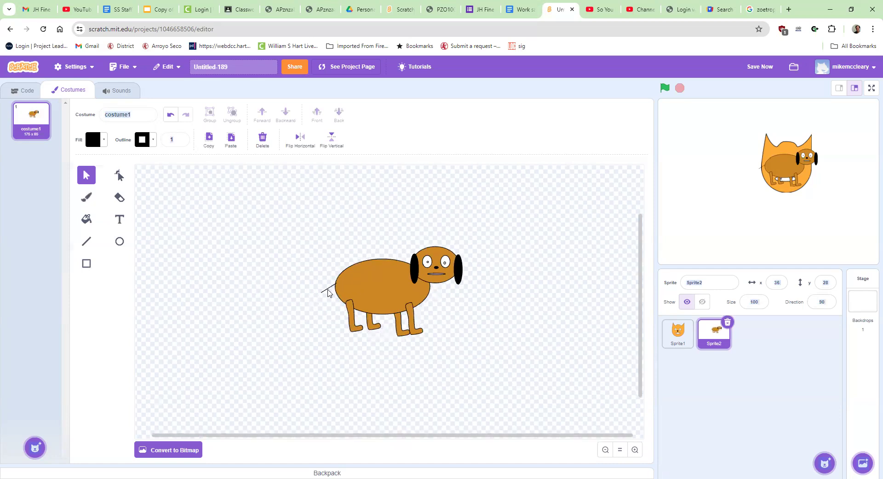
pyautogui.click(328, 290)
pyautogui.press('Delete')
pyautogui.click(86, 264)
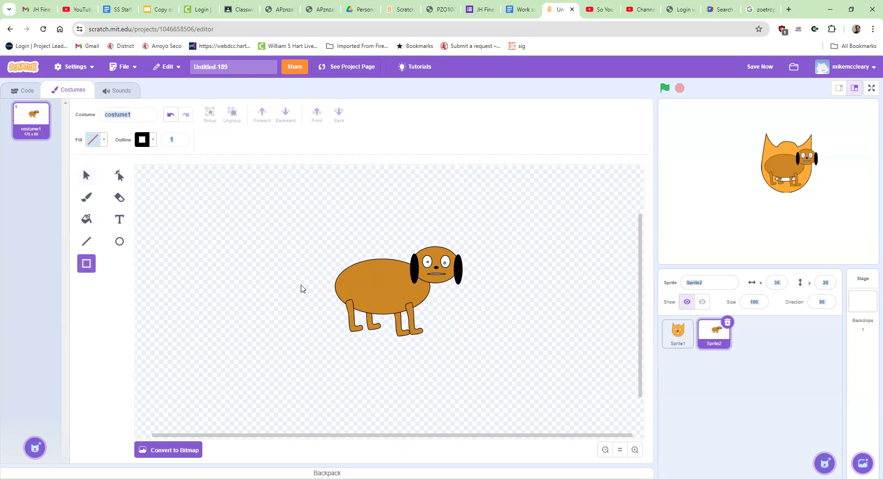
pyautogui.moveTo(339, 283); pyautogui.dragTo(323, 301)
pyautogui.press('Delete')
# Paint a looped tail at the body's rear end with a size 10 brush in the brown sampled from the body.
pyautogui.click(87, 197)
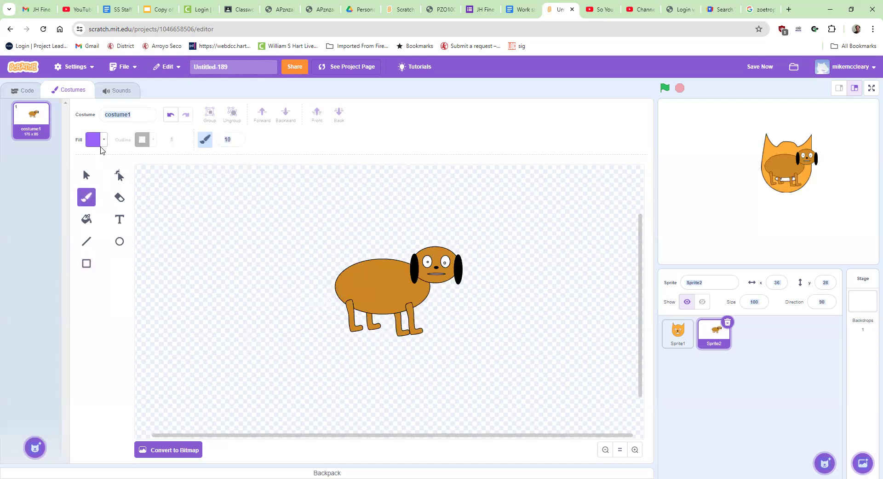
pyautogui.click(105, 144)
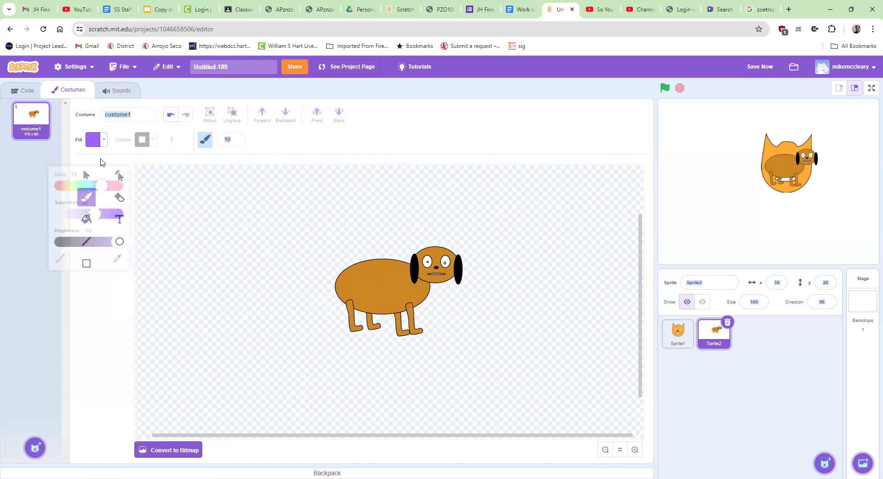
pyautogui.click(120, 244)
pyautogui.click(347, 282)
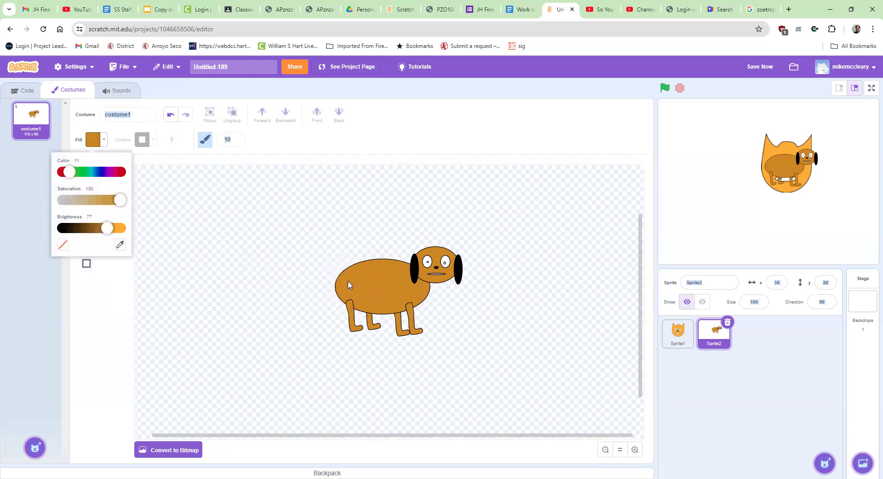
pyautogui.click(129, 285)
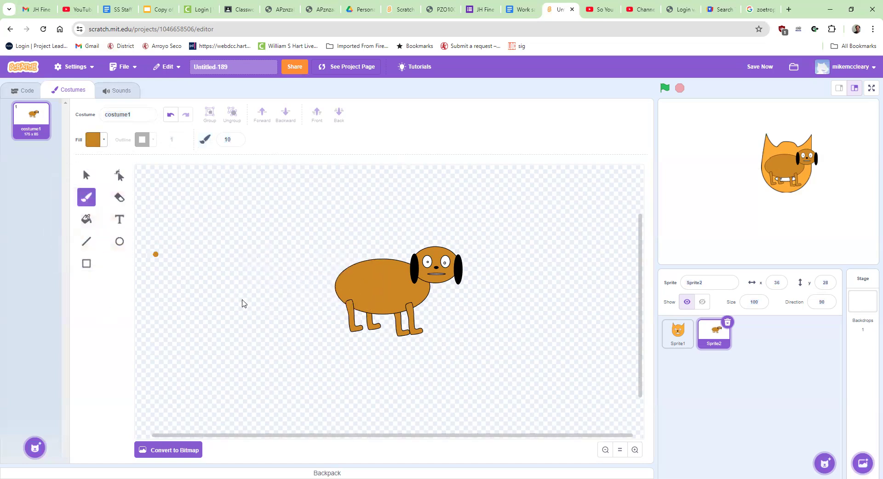
pyautogui.moveTo(333, 285)
pyautogui.mouseDown()
pyautogui.moveTo(316, 305)
pyautogui.moveTo(337, 292)
pyautogui.mouseUp()
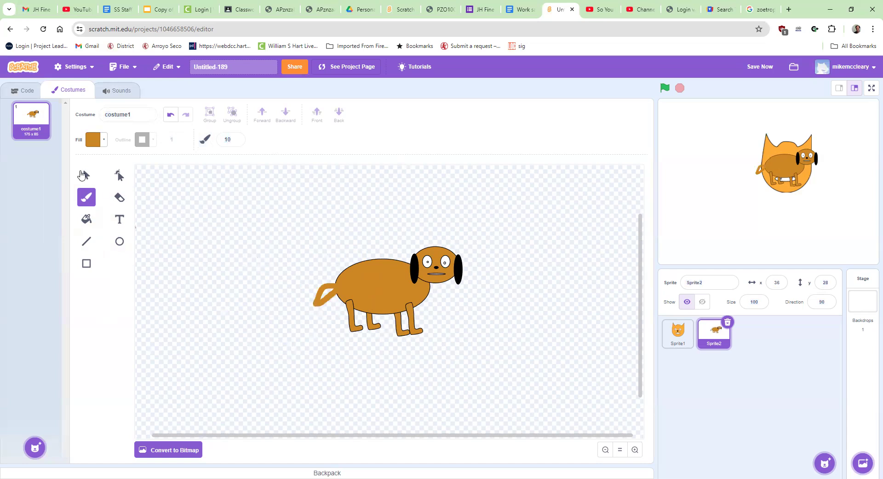
# Fill in the hole in the dog's looped tail by deleting the inner loop's points with Reshape.
pyautogui.click(86, 174)
pyautogui.click(323, 300)
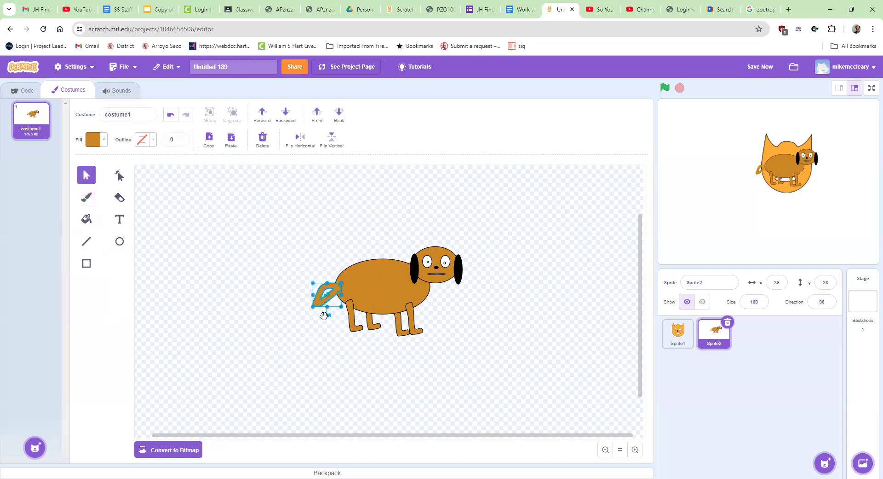
pyautogui.click(328, 303)
pyautogui.scroll(5, 328, 302)
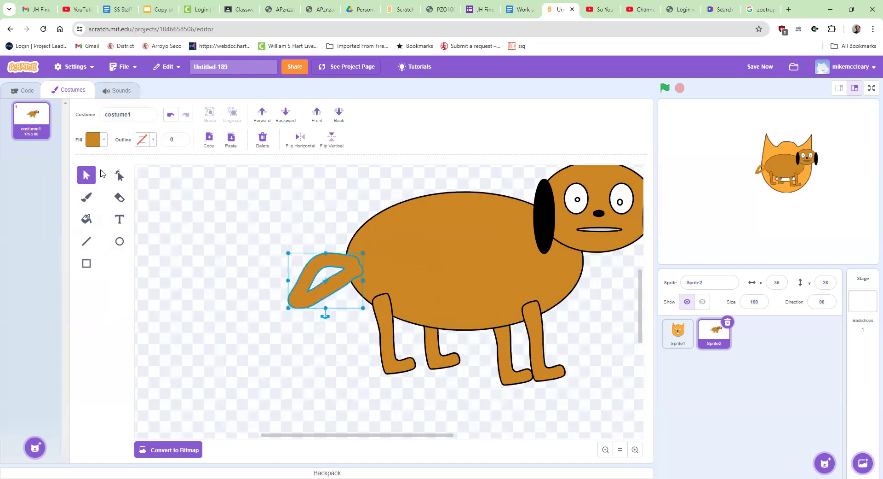
pyautogui.click(119, 176)
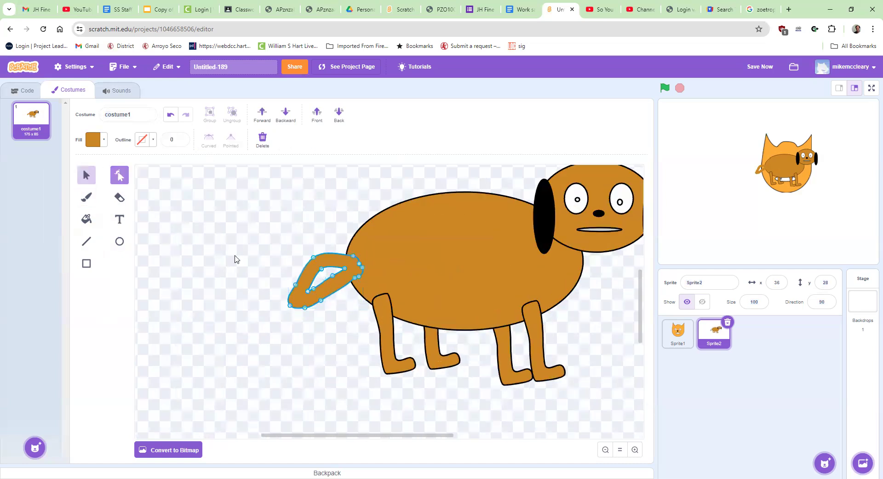
pyautogui.click(307, 295)
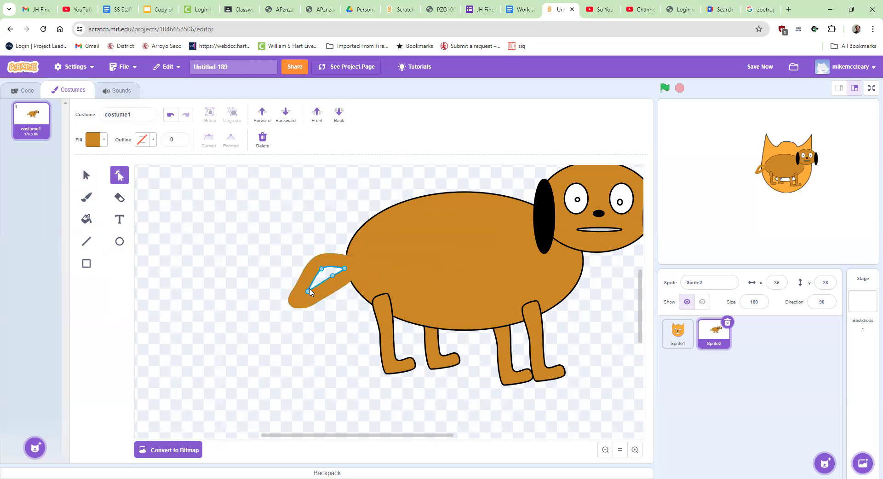
pyautogui.moveTo(309, 293); pyautogui.dragTo(322, 270)
pyautogui.doubleClick(321, 270)
pyautogui.doubleClick(344, 270)
# Give the dog's tail a black outline of width 1 by setting the outline brightness to 0.
pyautogui.click(86, 175)
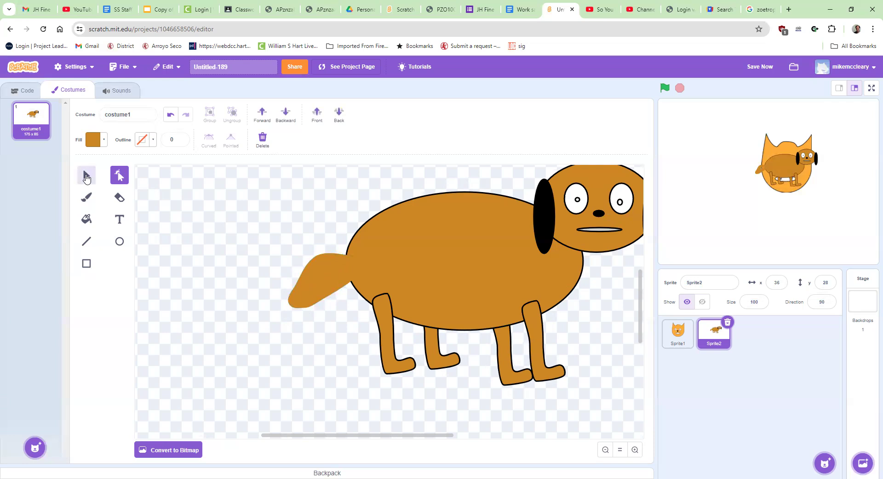
pyautogui.click(317, 283)
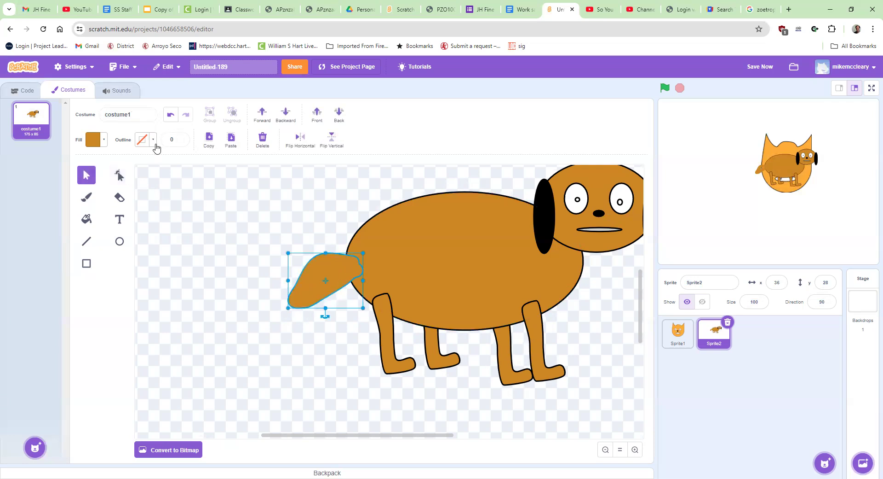
pyautogui.click(142, 139)
pyautogui.moveTo(164, 244); pyautogui.dragTo(105, 244)
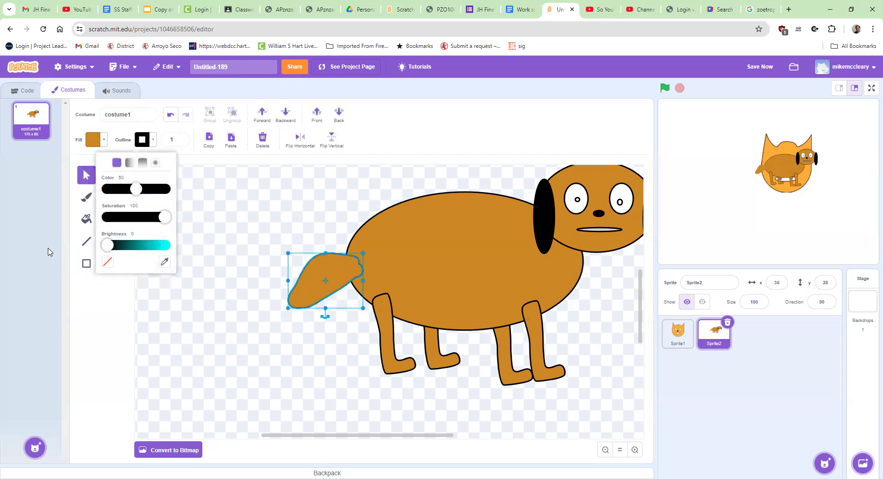
pyautogui.click(180, 327)
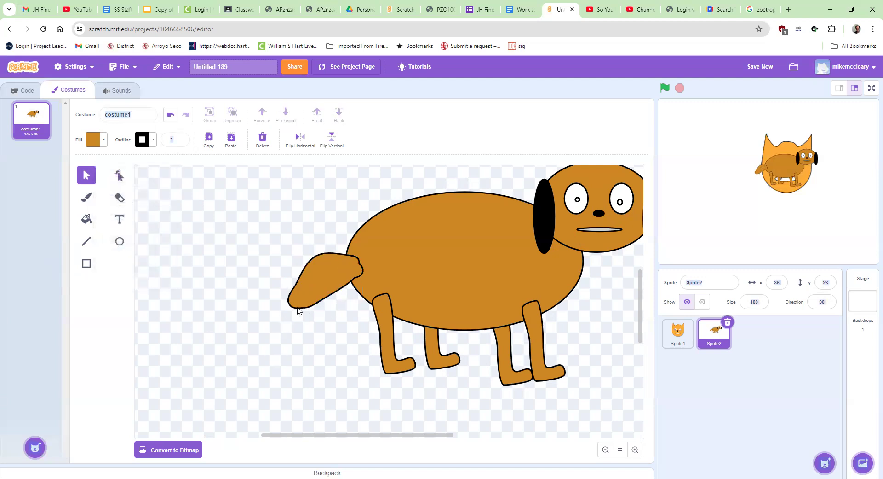
# Send the tail to the back so that it sits behind the dog's body.
pyautogui.click(317, 276)
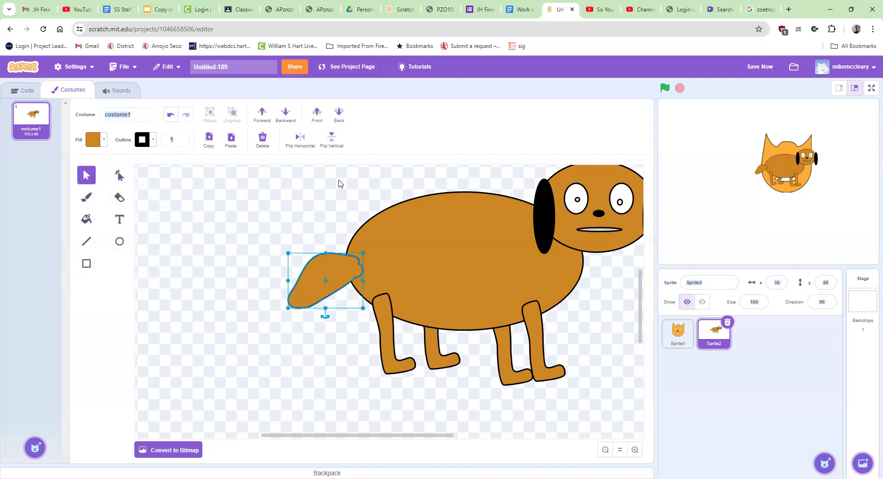
pyautogui.click(339, 114)
pyautogui.click(299, 364)
# Reshape the tail's lower edge by pulling its middle point up toward the upper edge, making the tail slimmer and bent.
pyautogui.click(300, 304)
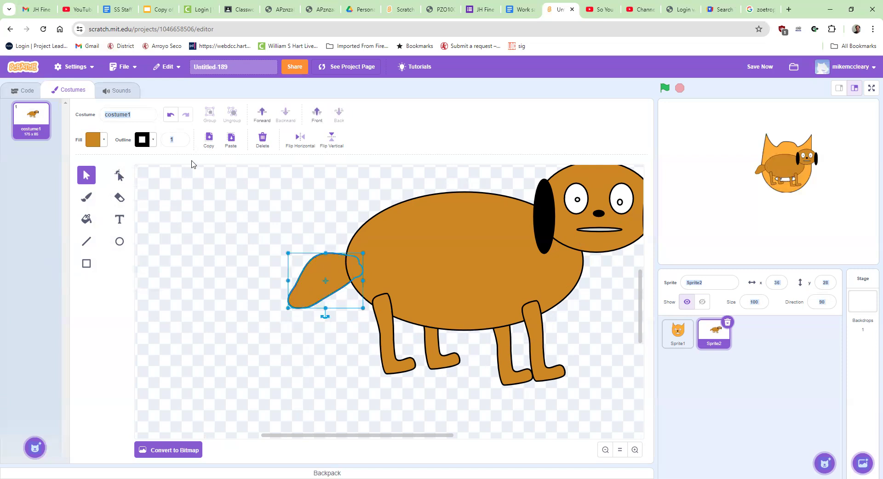
pyautogui.click(120, 175)
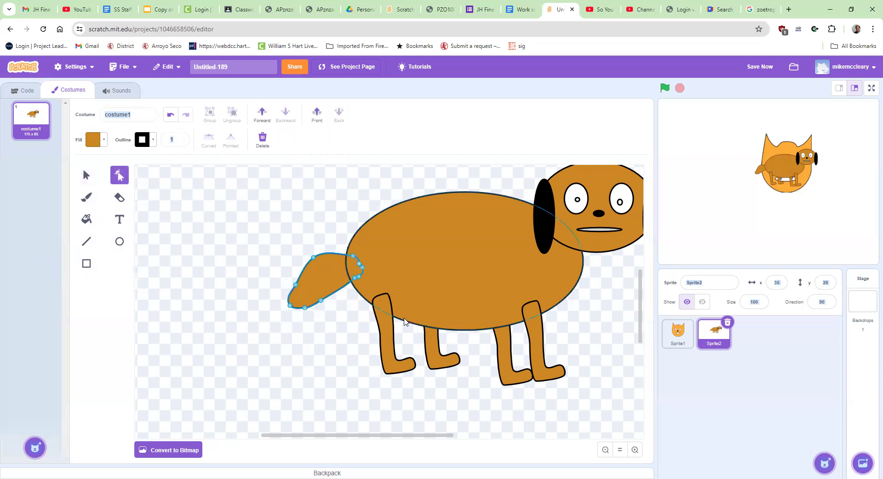
pyautogui.moveTo(322, 304); pyautogui.dragTo(329, 283)
pyautogui.click(328, 403)
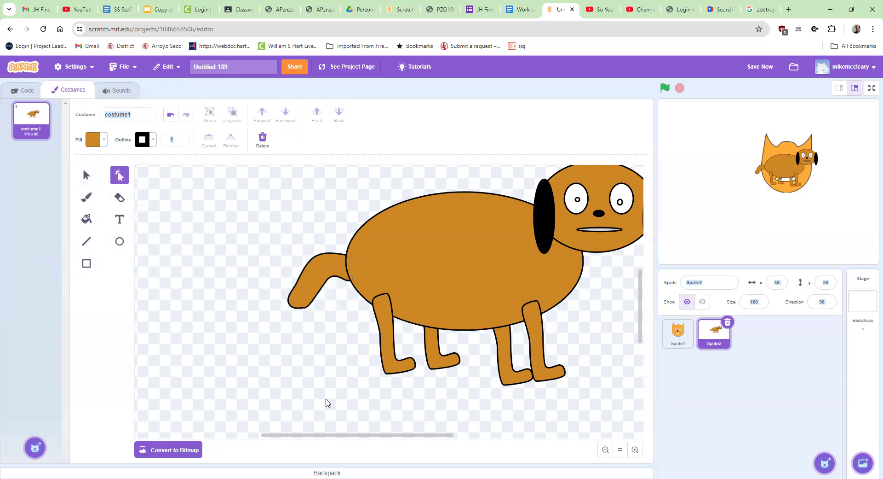
# Rotate the dog's legs to different angles for a walking pose, swinging the near rear leg backward and the near front leg forward.
pyautogui.scroll(-5, 326, 403)
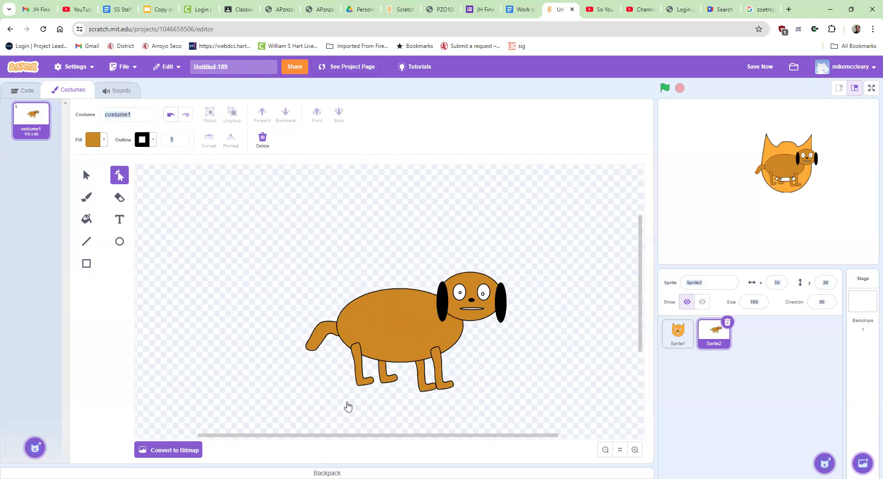
pyautogui.click(362, 381)
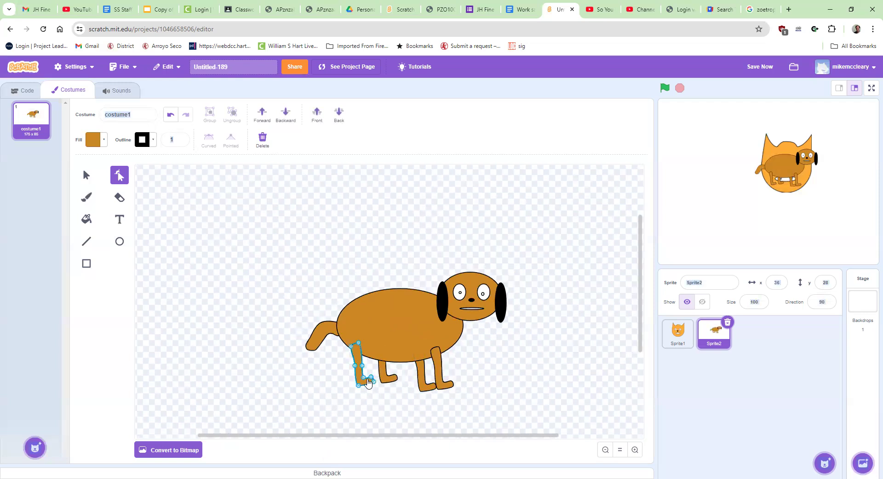
pyautogui.click(86, 175)
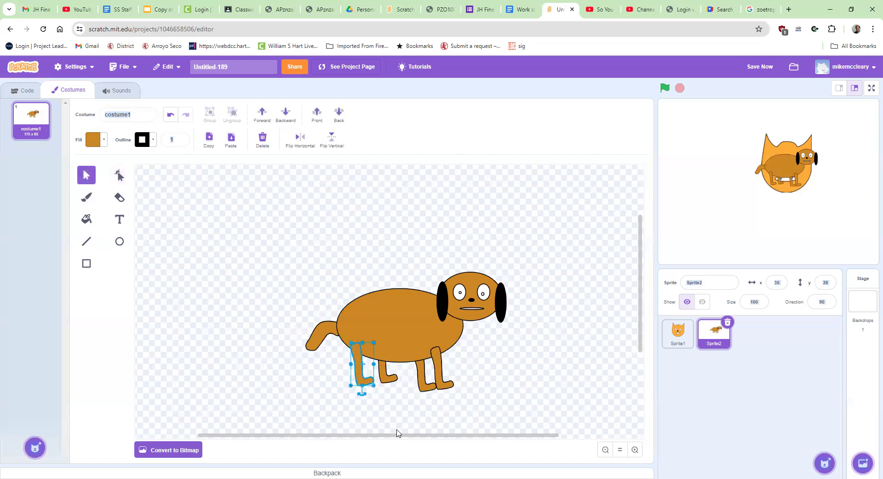
pyautogui.moveTo(361, 386); pyautogui.dragTo(450, 398)
pyautogui.click(426, 388)
pyautogui.click(441, 385)
pyautogui.click(445, 402)
pyautogui.click(437, 386)
pyautogui.click(442, 398)
pyautogui.click(445, 396)
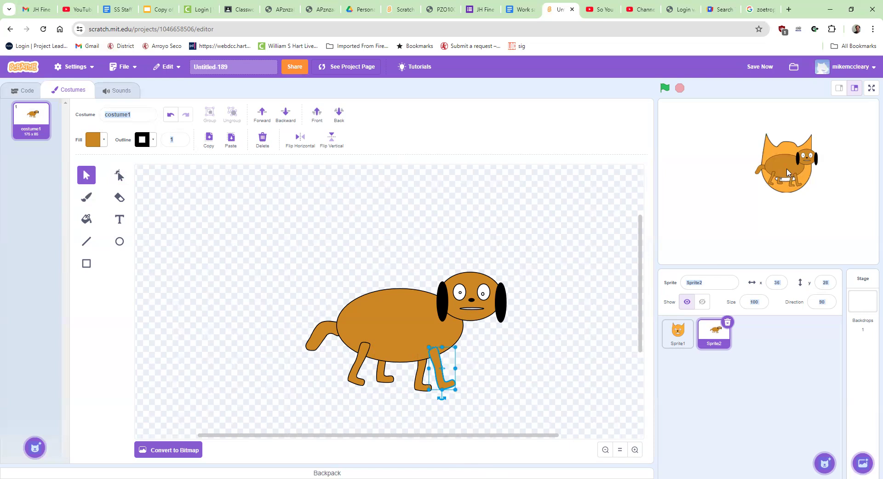
# Move the dog sprite away from the cat to x -120, y -91 on the stage, and fine-tune the near front leg's rotation.
pyautogui.moveTo(787, 173); pyautogui.dragTo(715, 230)
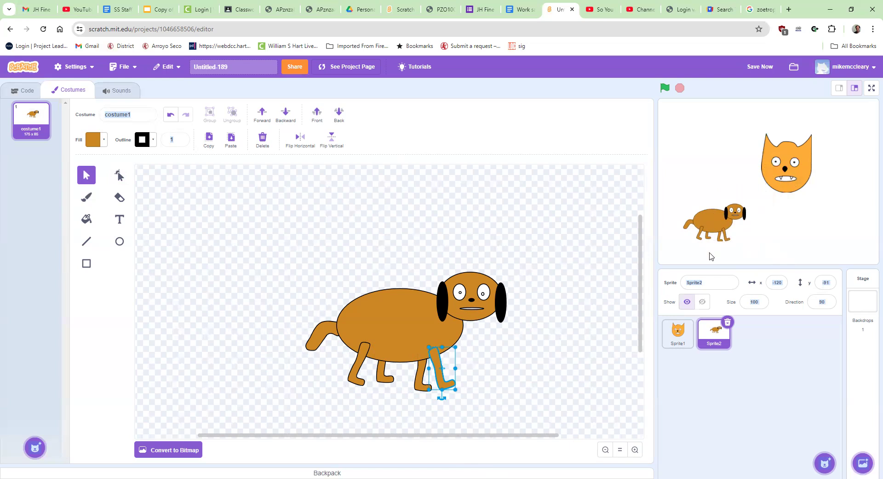
pyautogui.moveTo(442, 397)
pyautogui.mouseDown()
pyautogui.moveTo(429, 414)
pyautogui.moveTo(439, 409)
pyautogui.mouseUp()
pyautogui.click(555, 363)
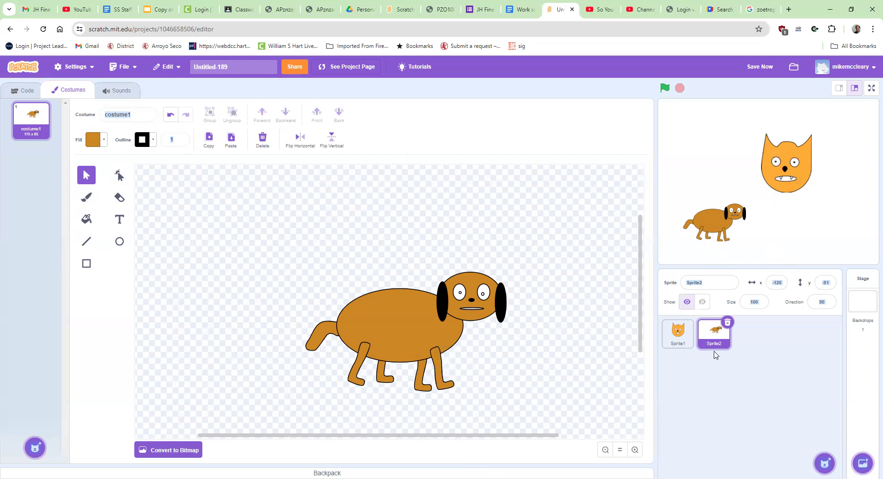